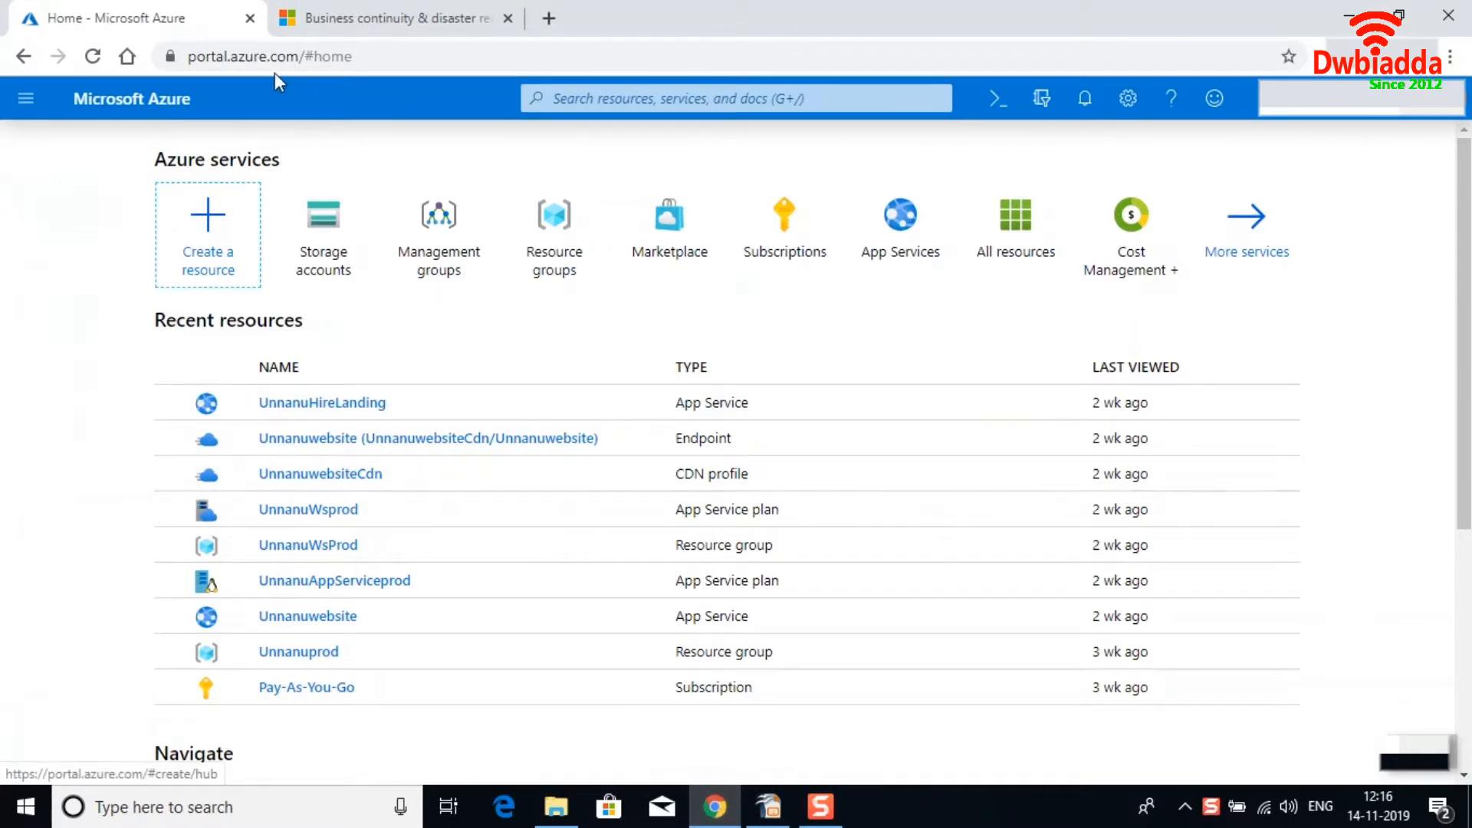
Open the list of storage accounts from the portal menu.
left_click(28, 102)
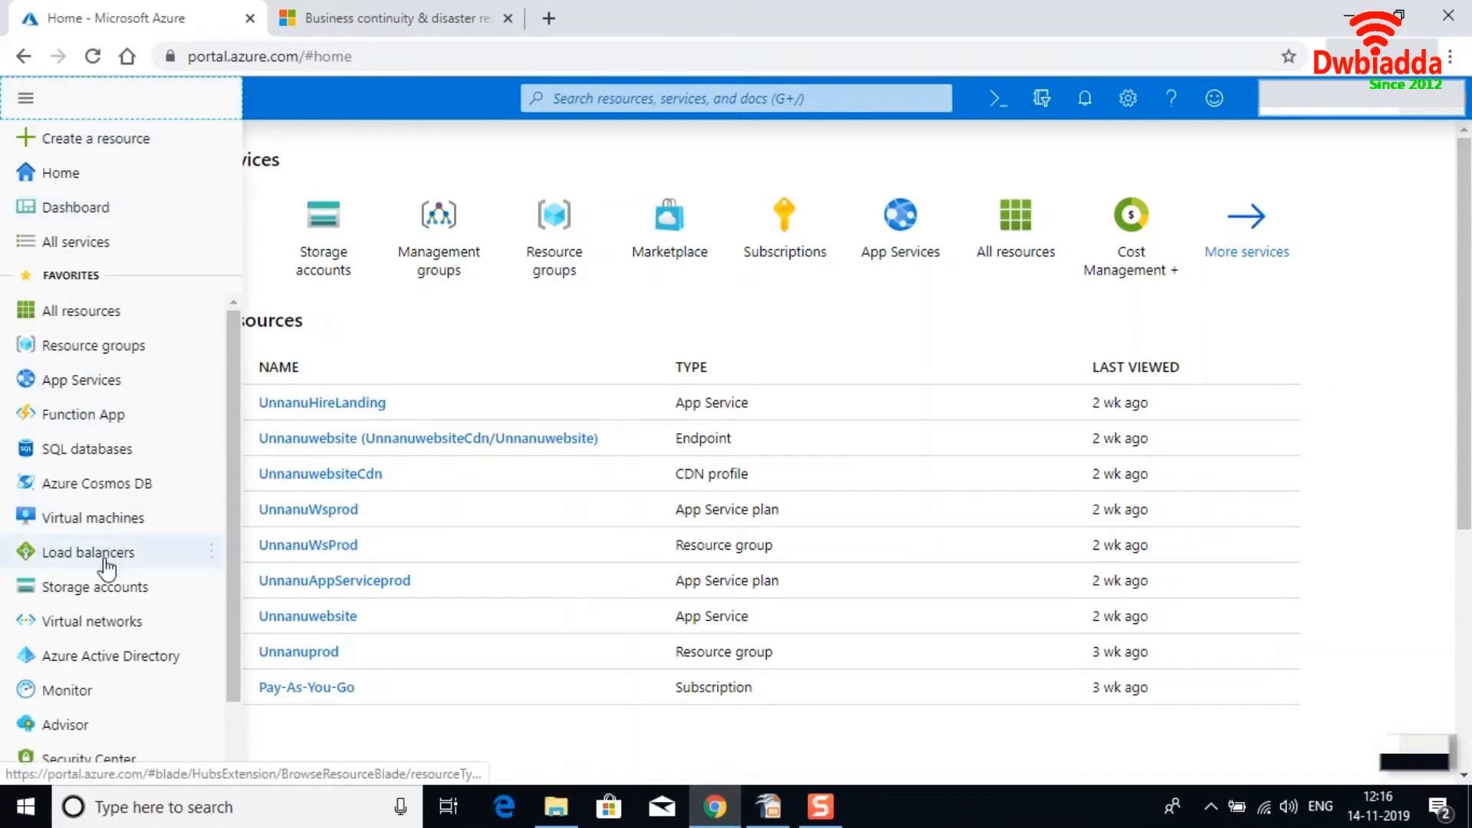
left_click(90, 589)
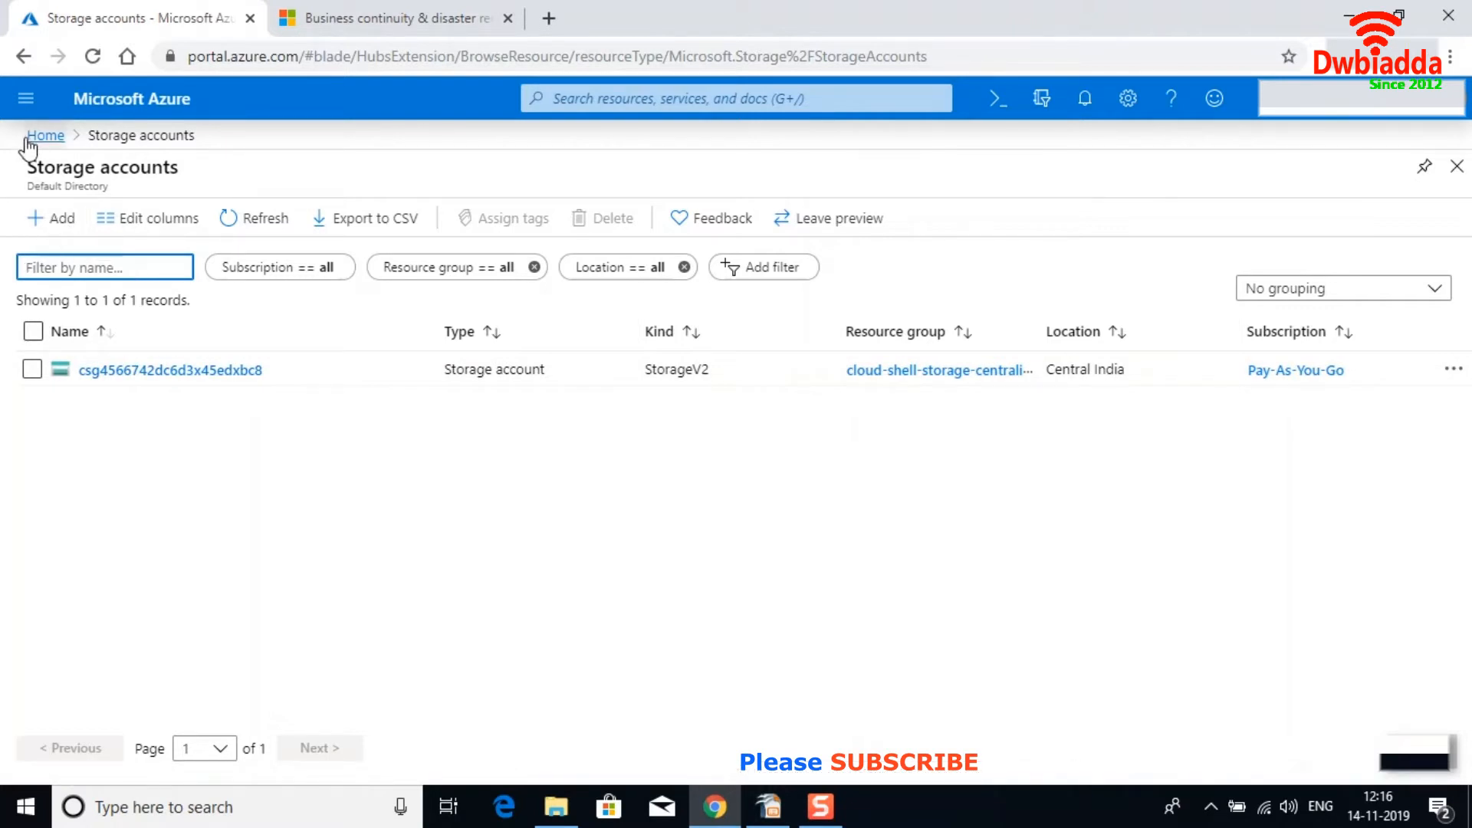
Search the Marketplace for storage from the Create a resource page.
left_click(24, 104)
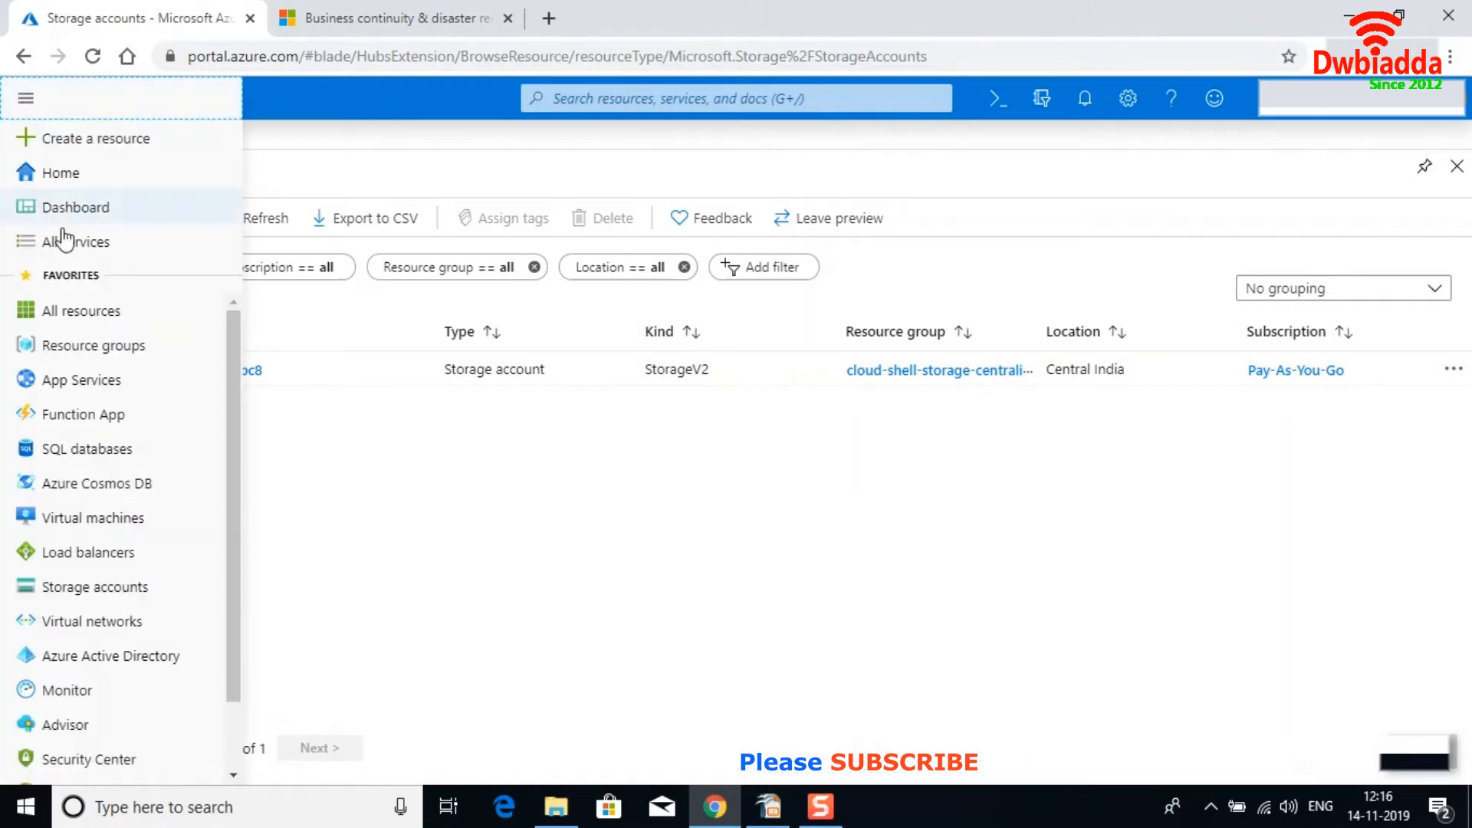
mouse_move(123, 587)
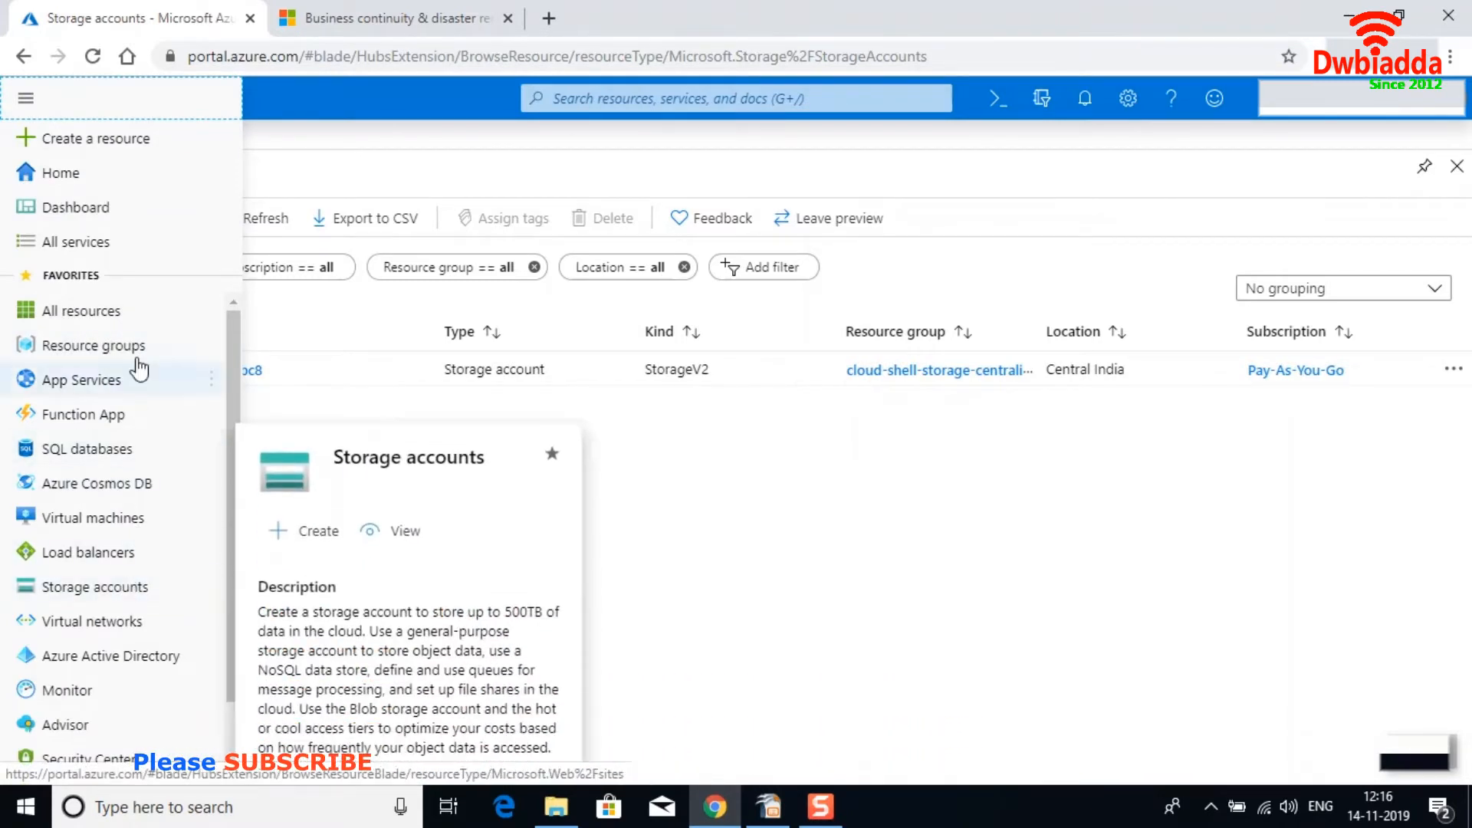
left_click(106, 146)
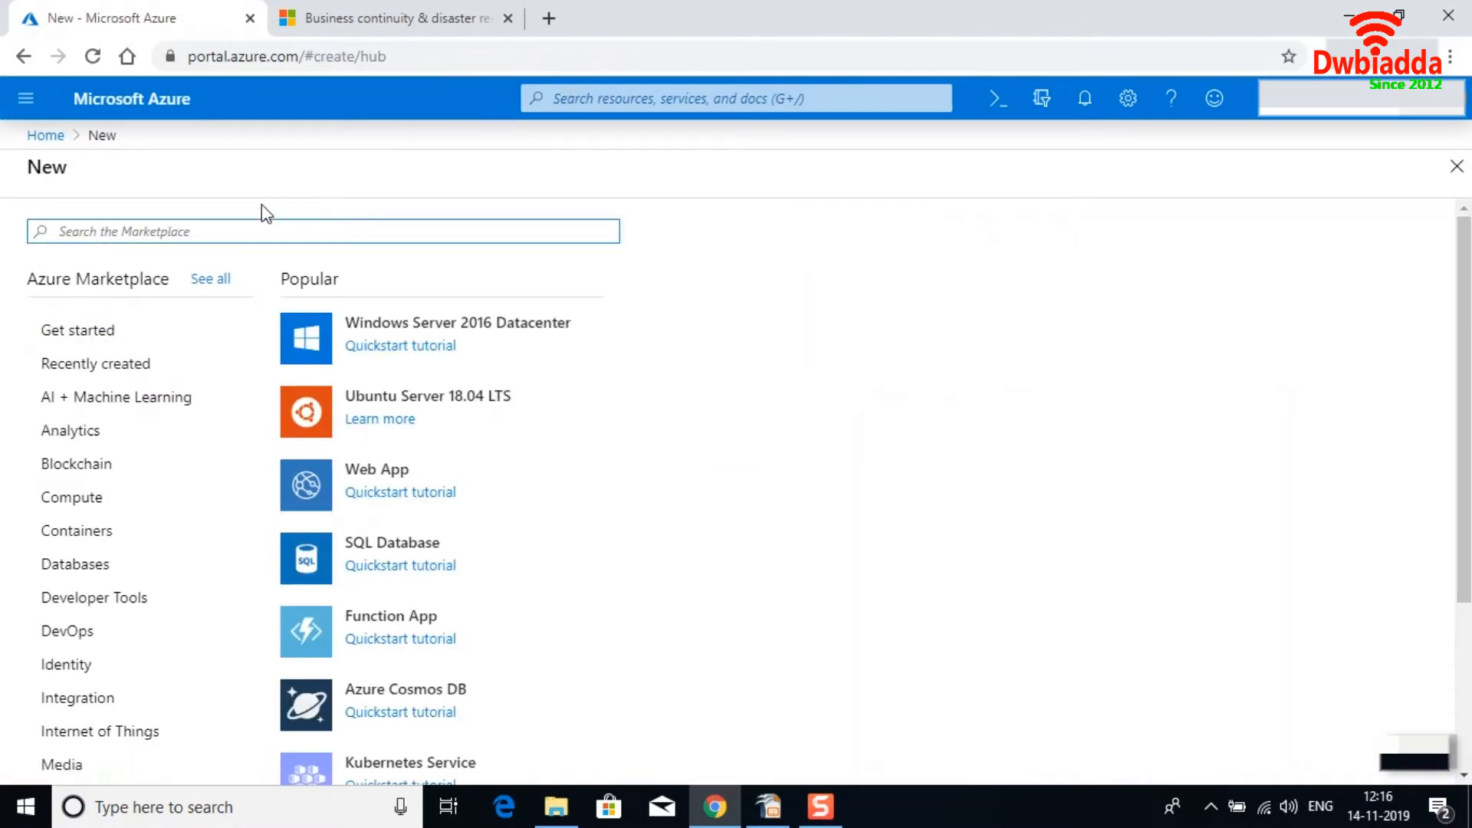
type("stro")
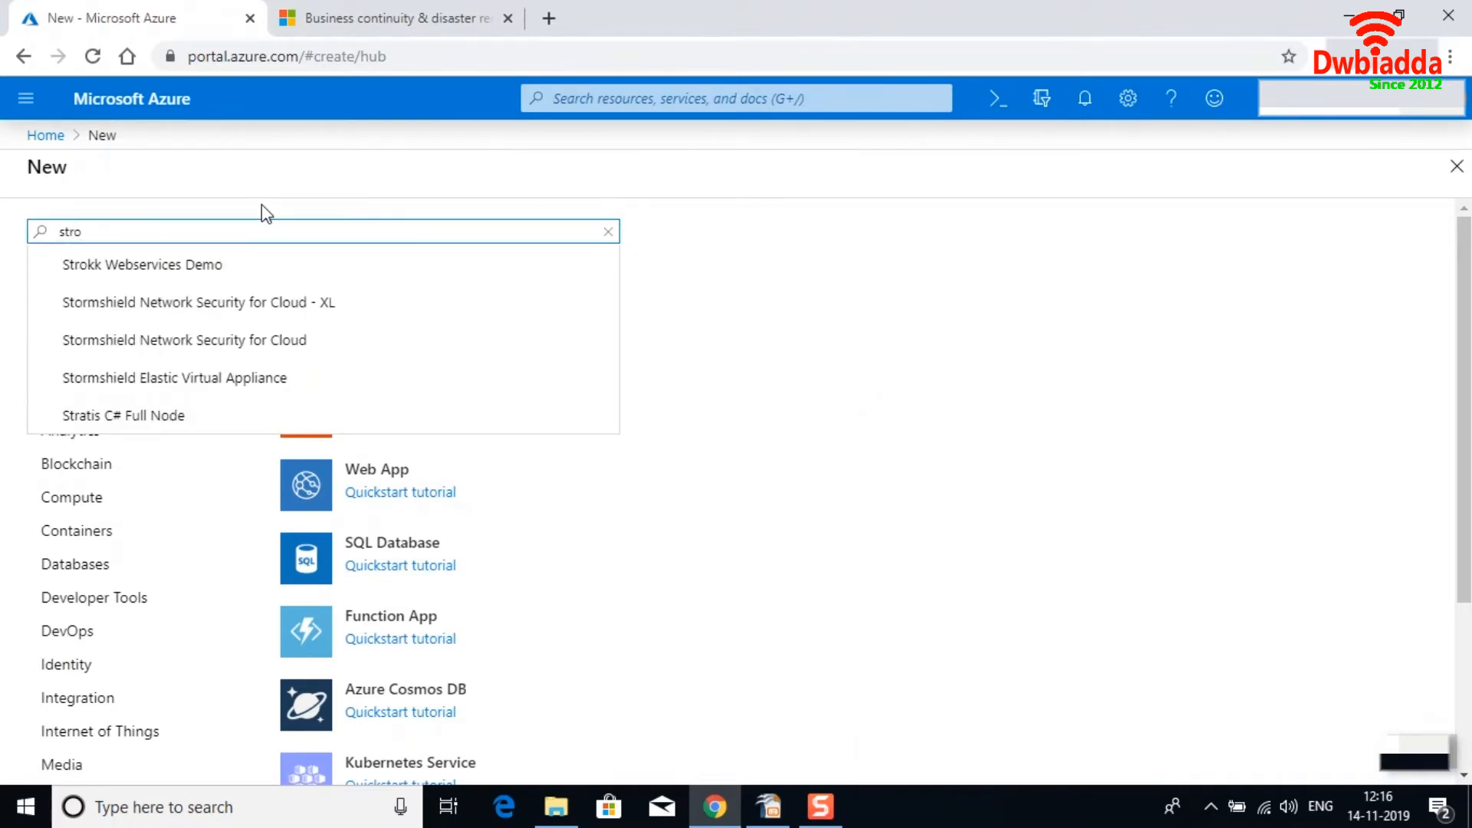
type("rage")
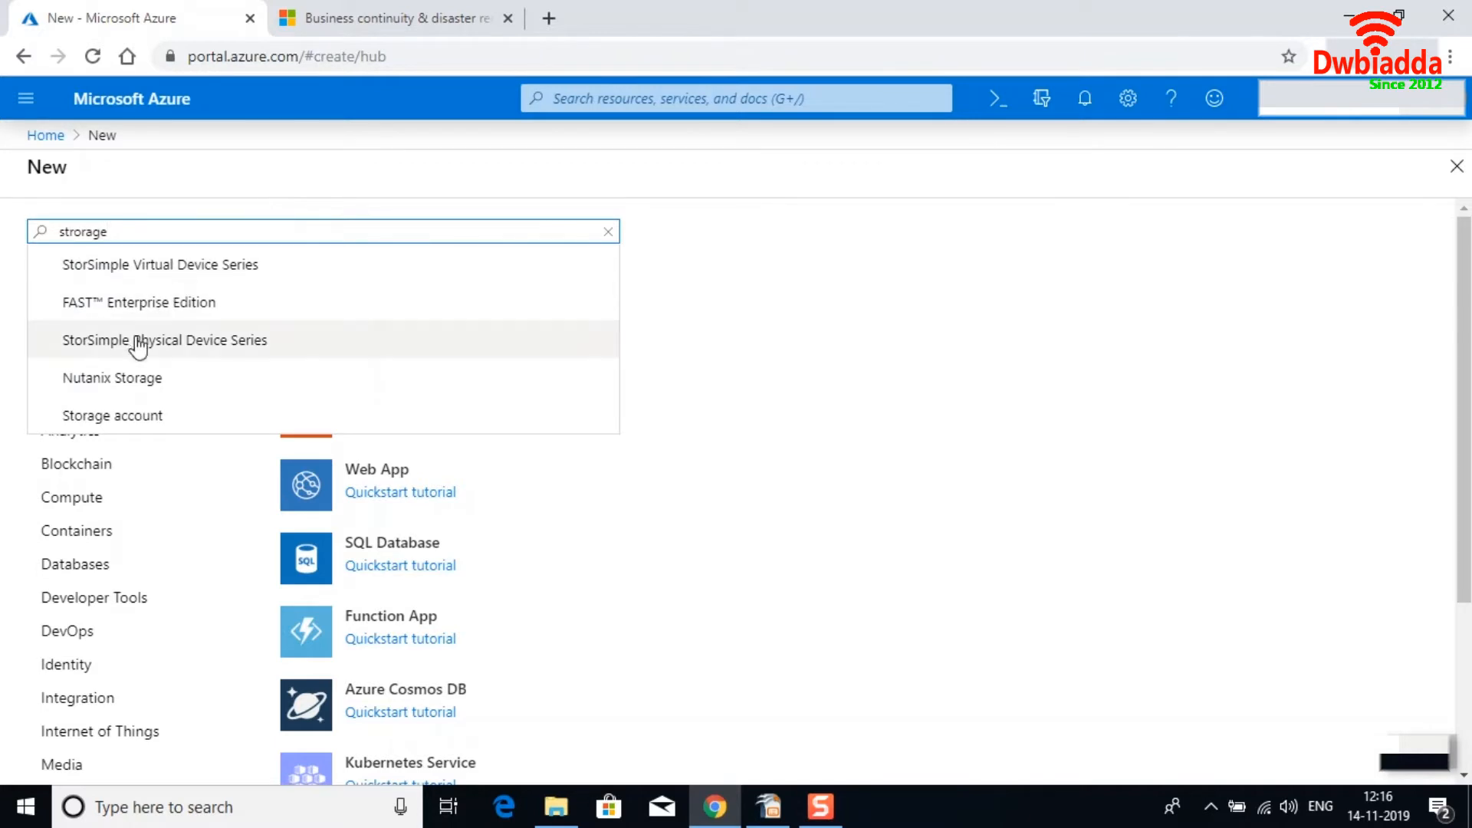
Return to the storage accounts list and start adding a new storage account.
left_click(26, 106)
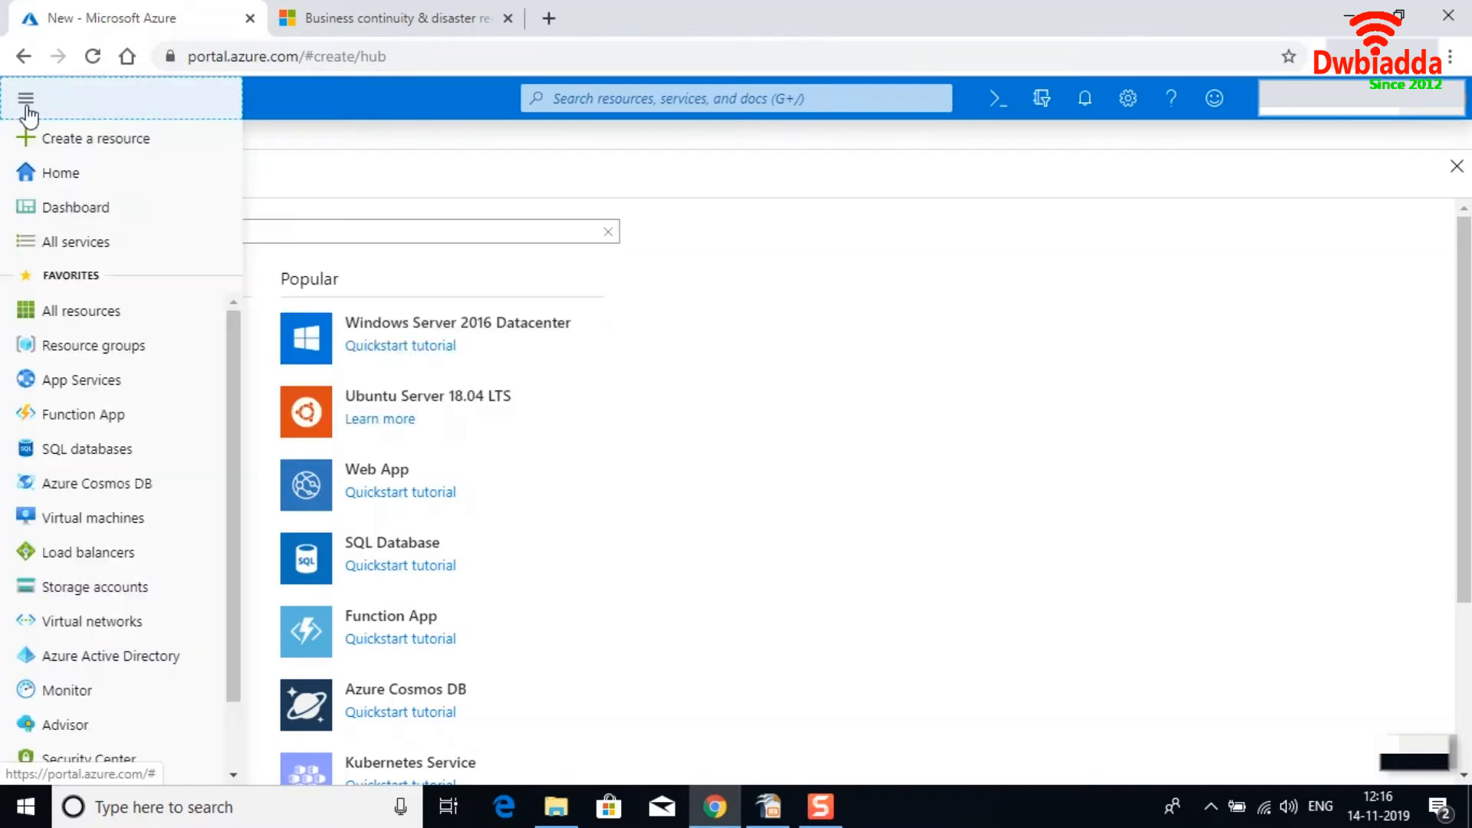
left_click(89, 586)
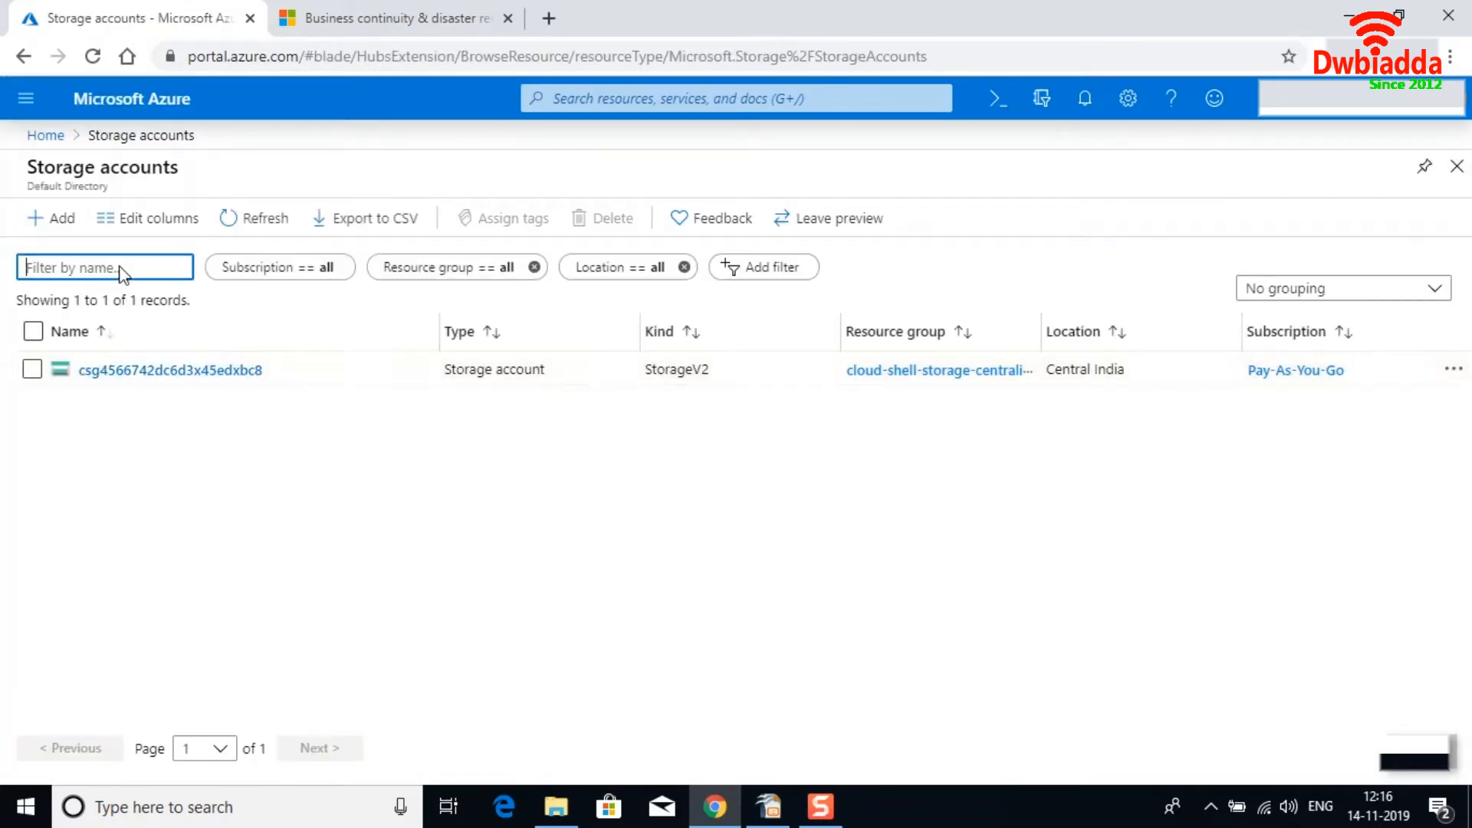
left_click(70, 235)
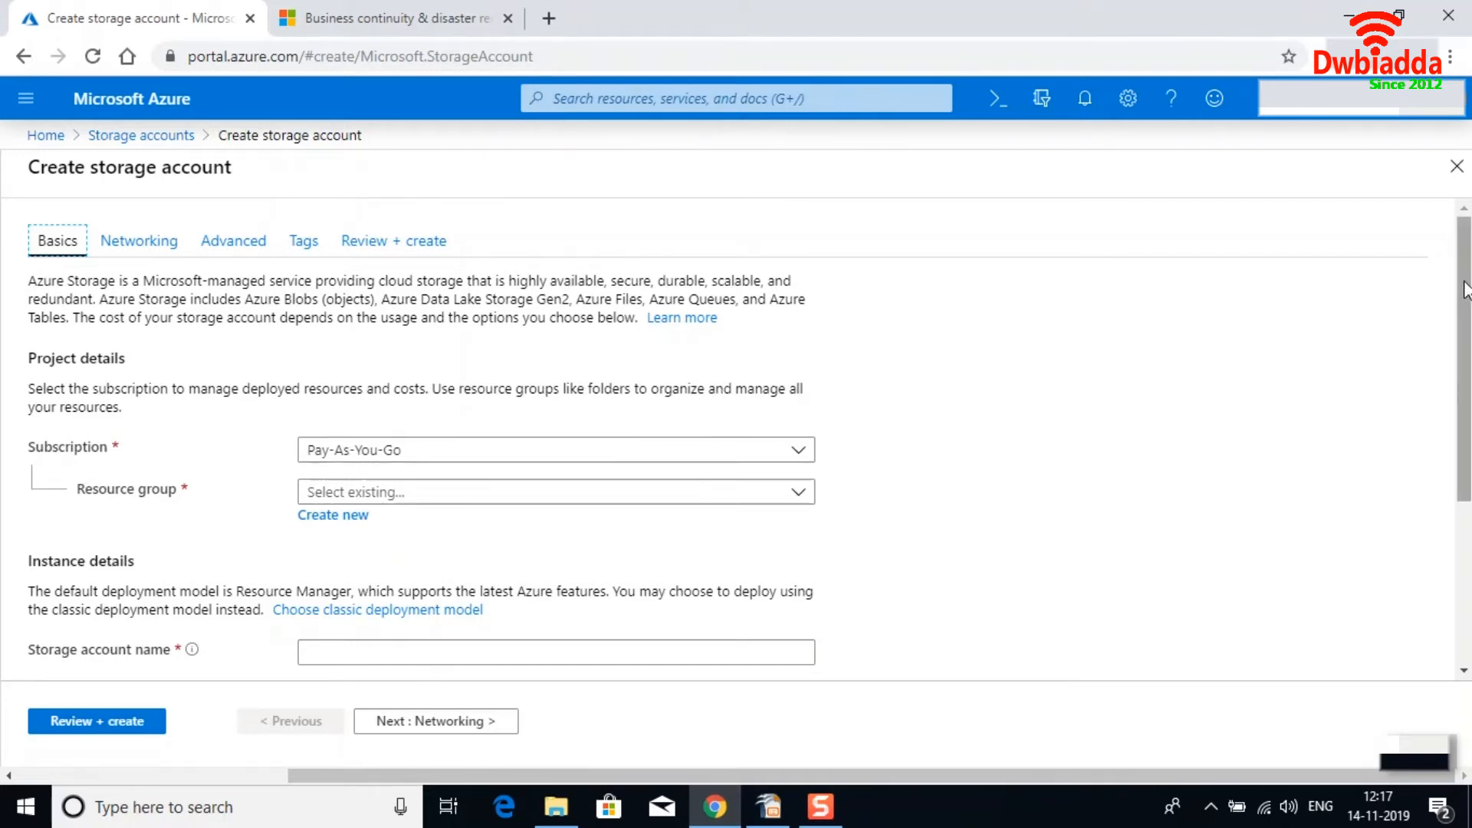
Try to create a new resource group named StorageRg, then cancel it.
left_click_drag(1464, 289, 1464, 337)
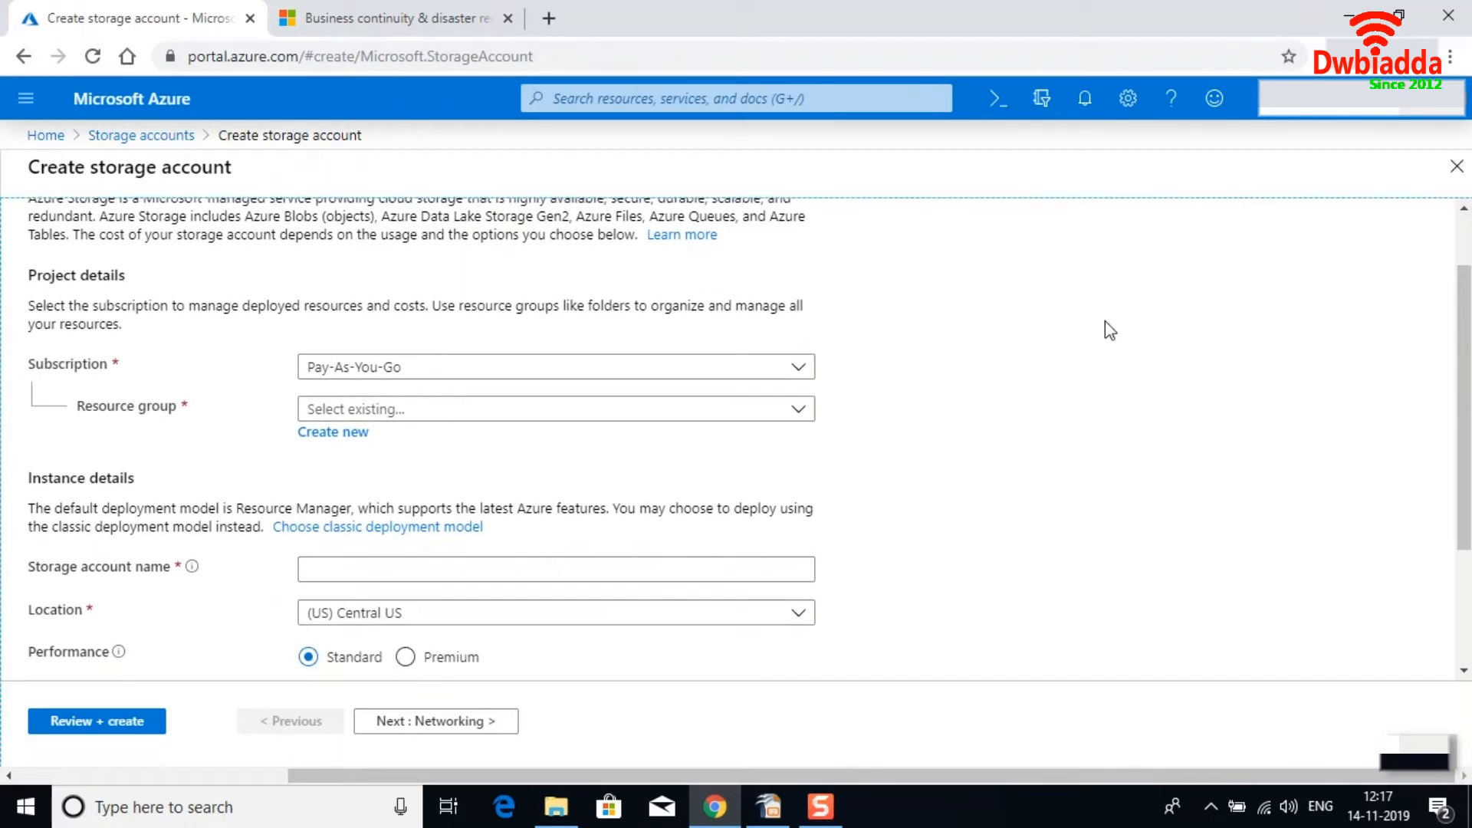
left_click(349, 447)
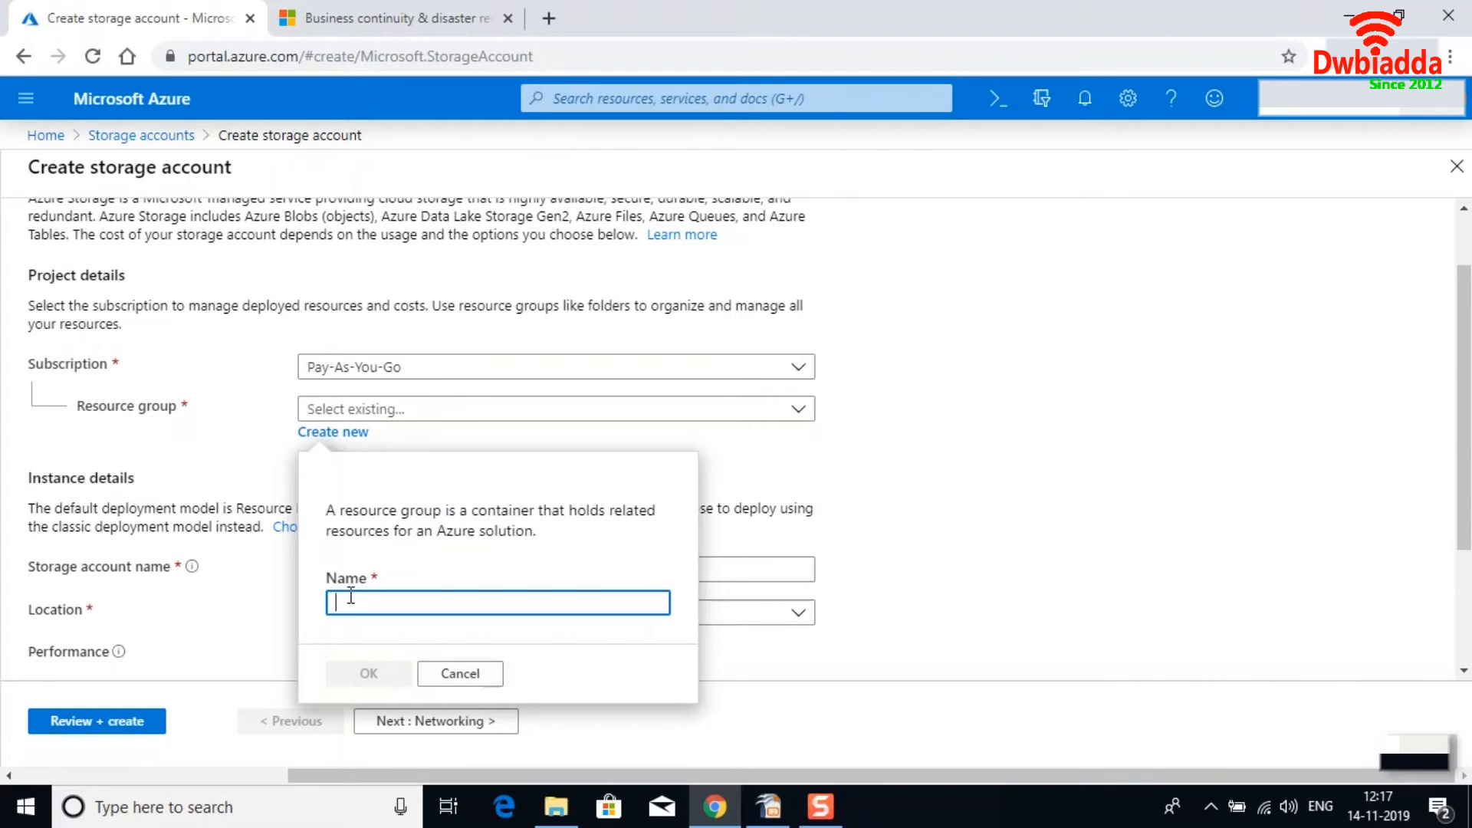
type("Sto")
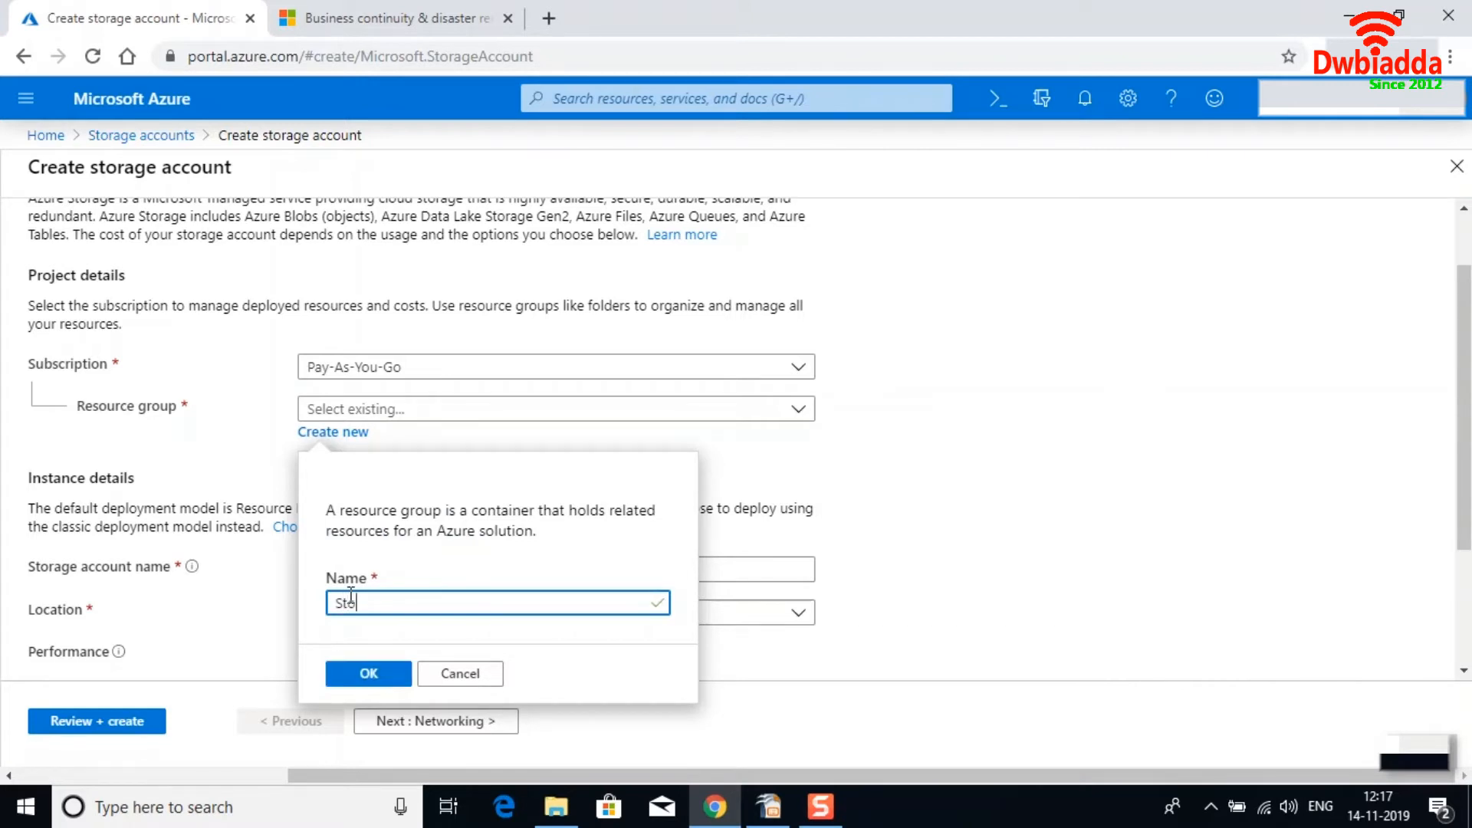
type("rageRg")
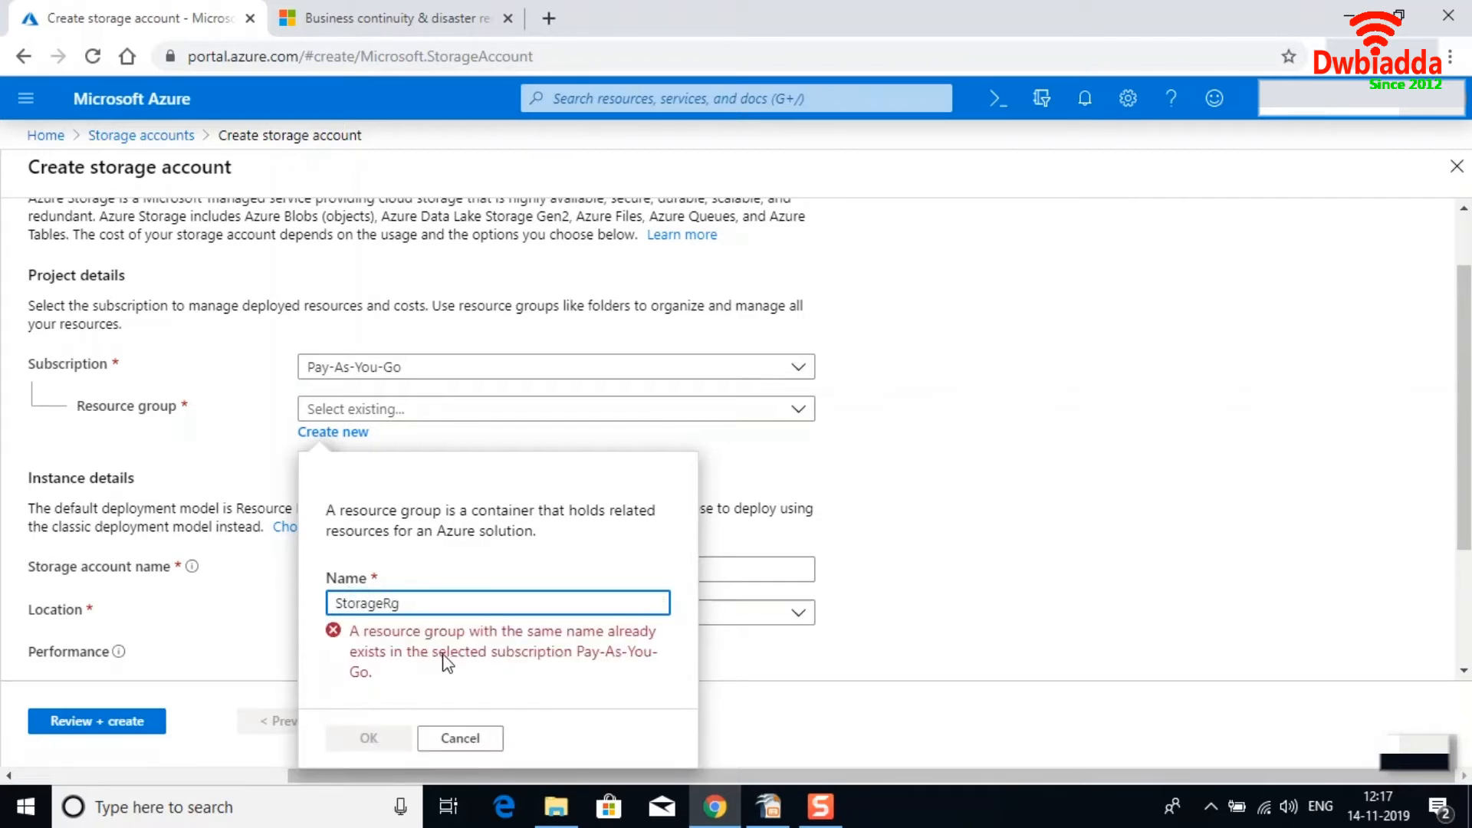
left_click(469, 738)
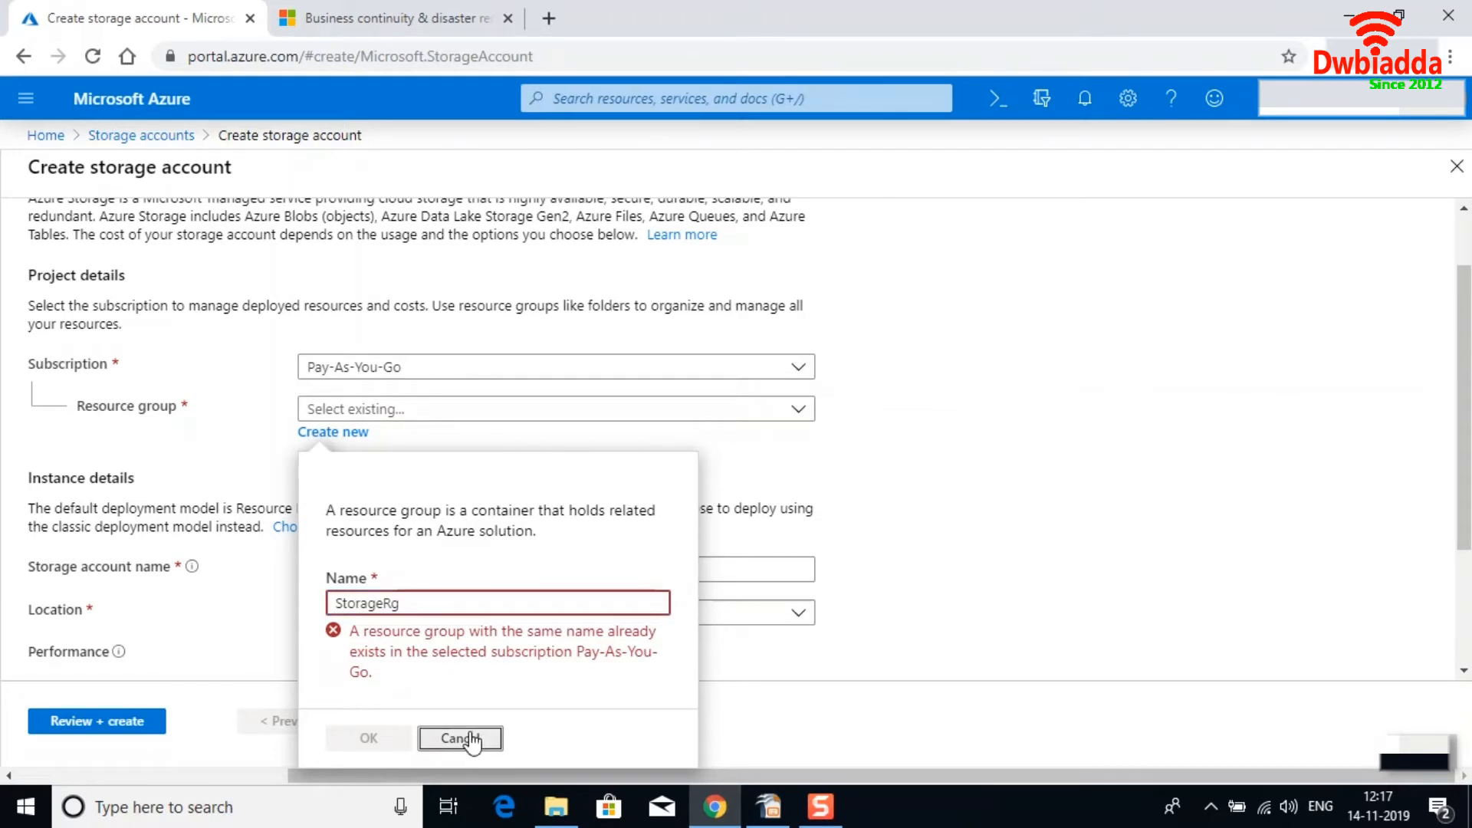
Select the existing storageRg resource group for the storage account.
left_click(800, 414)
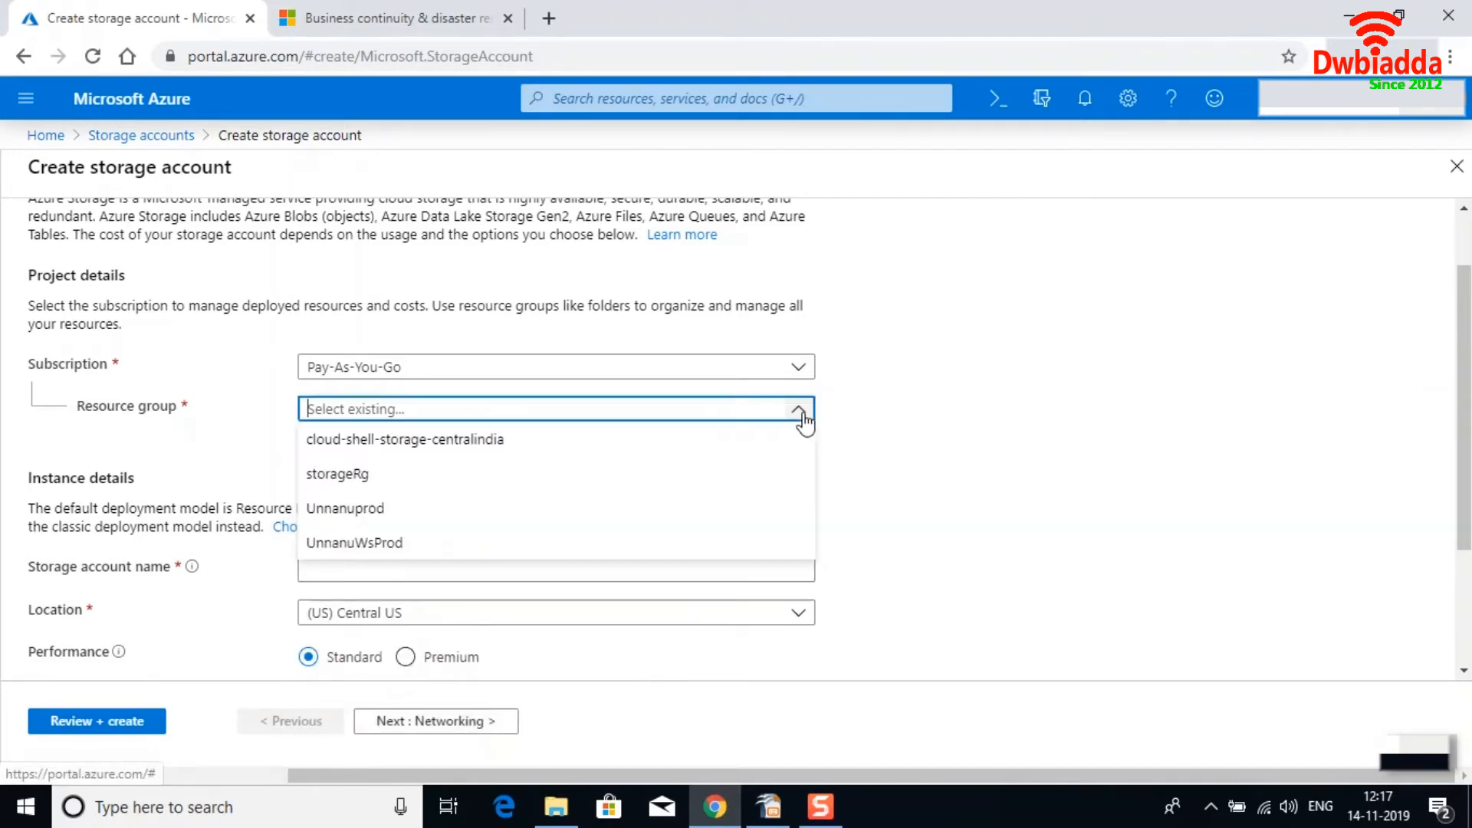
left_click(354, 483)
scroll(779, 488, "down", 2)
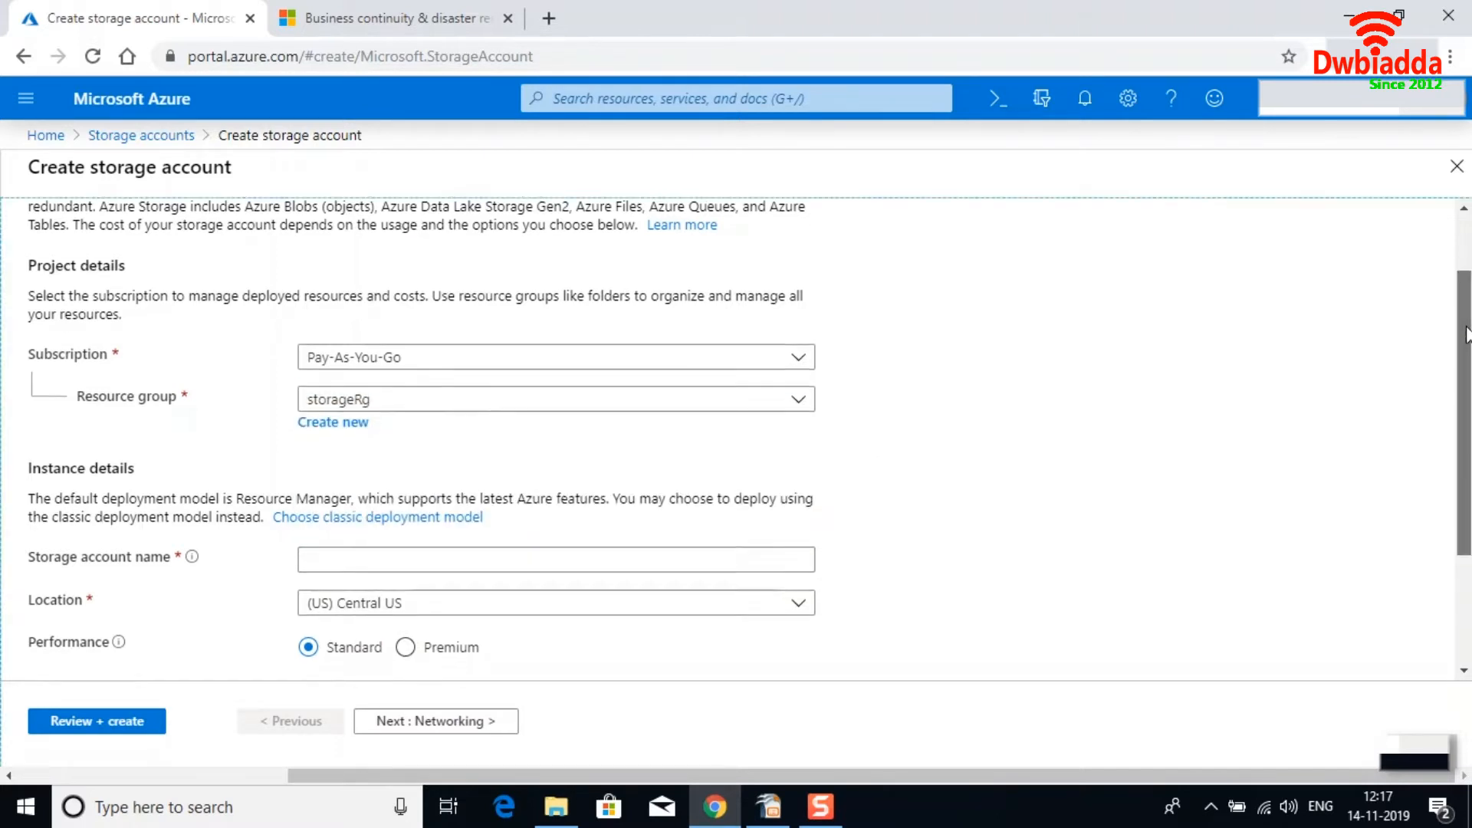
scroll(784, 412, "down", 1)
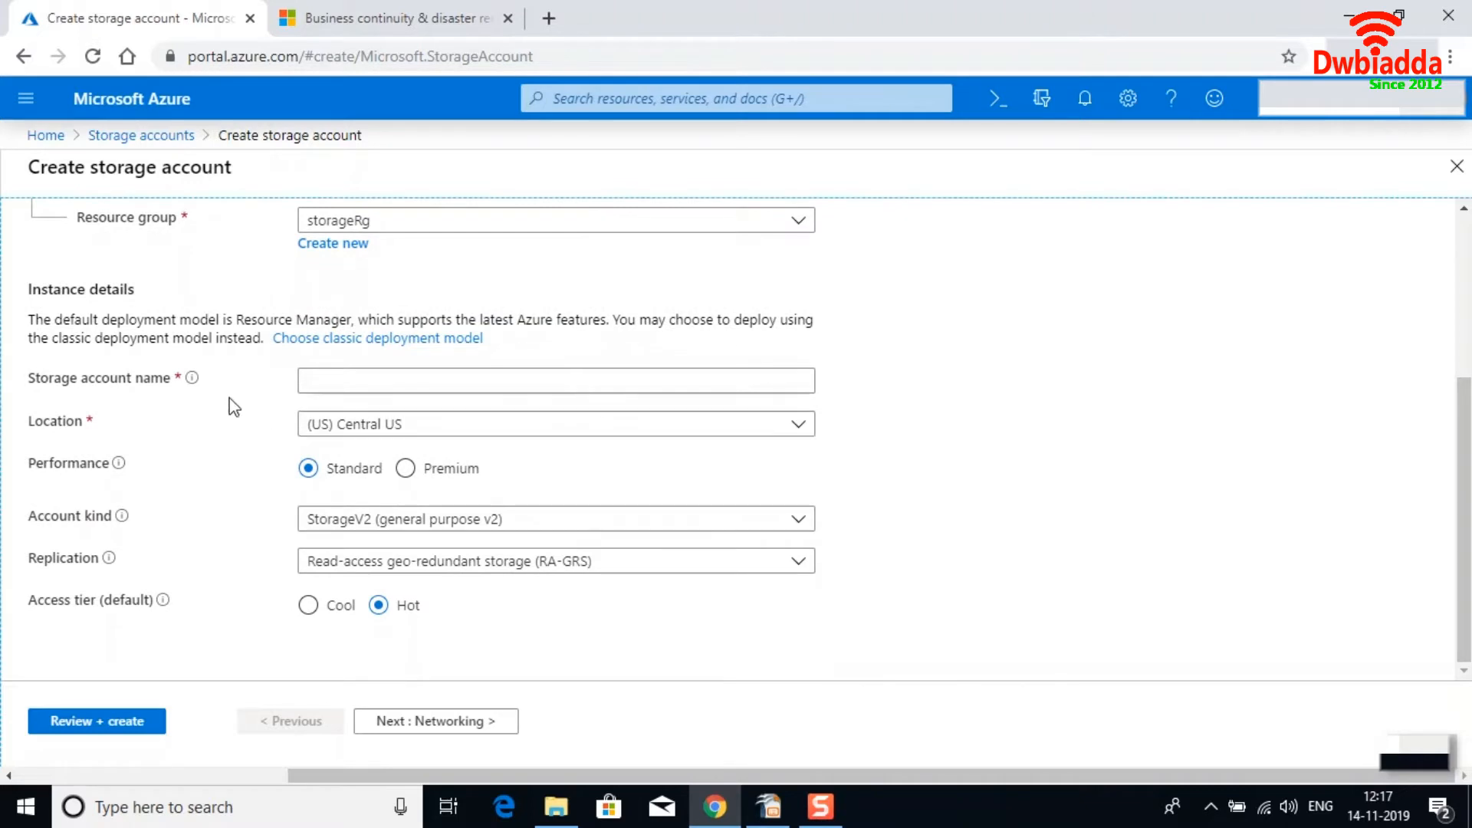
Name the storage account storageaccount1986190.
mouse_move(192, 378)
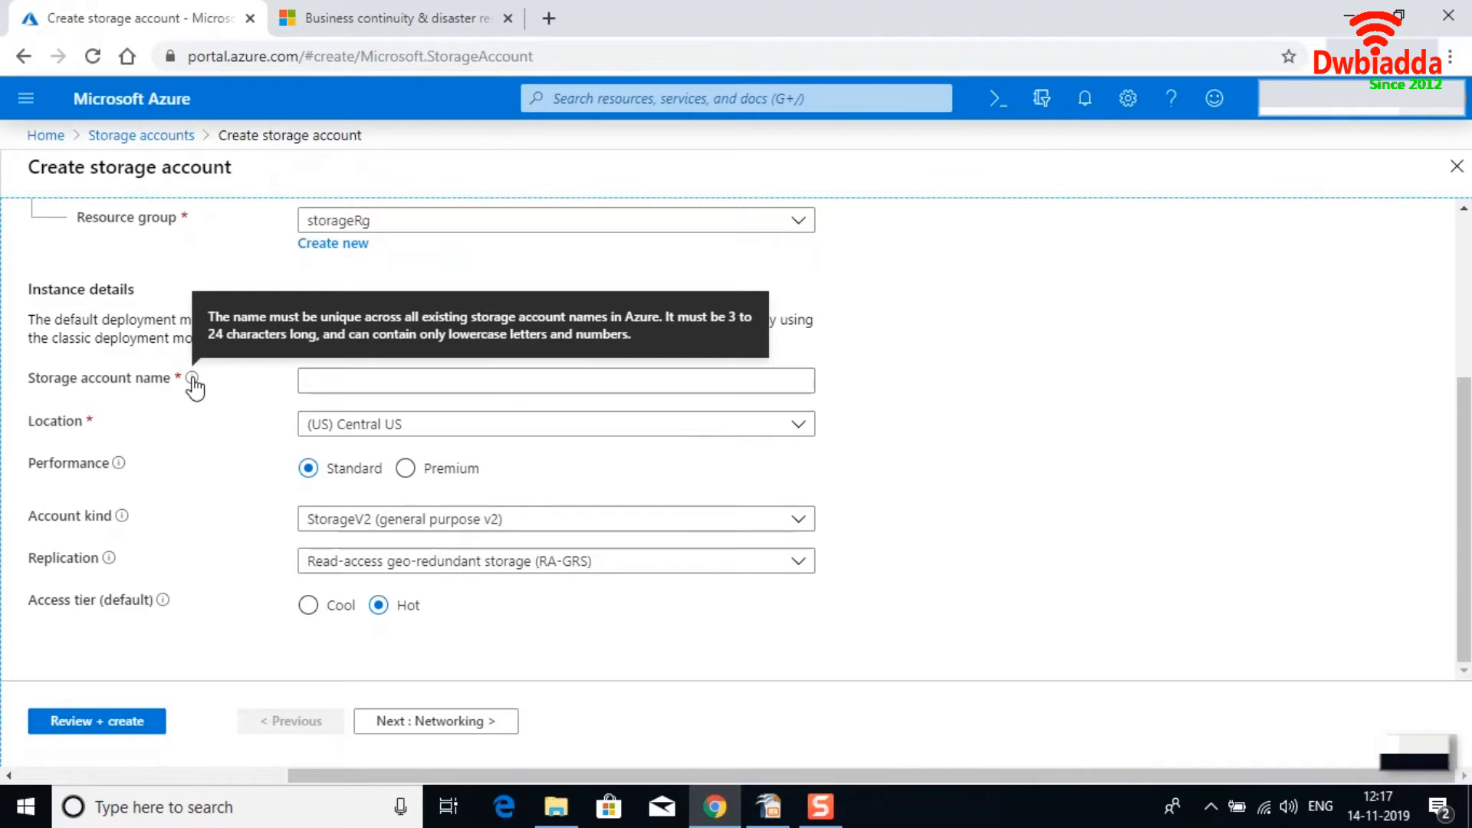
left_click(337, 381)
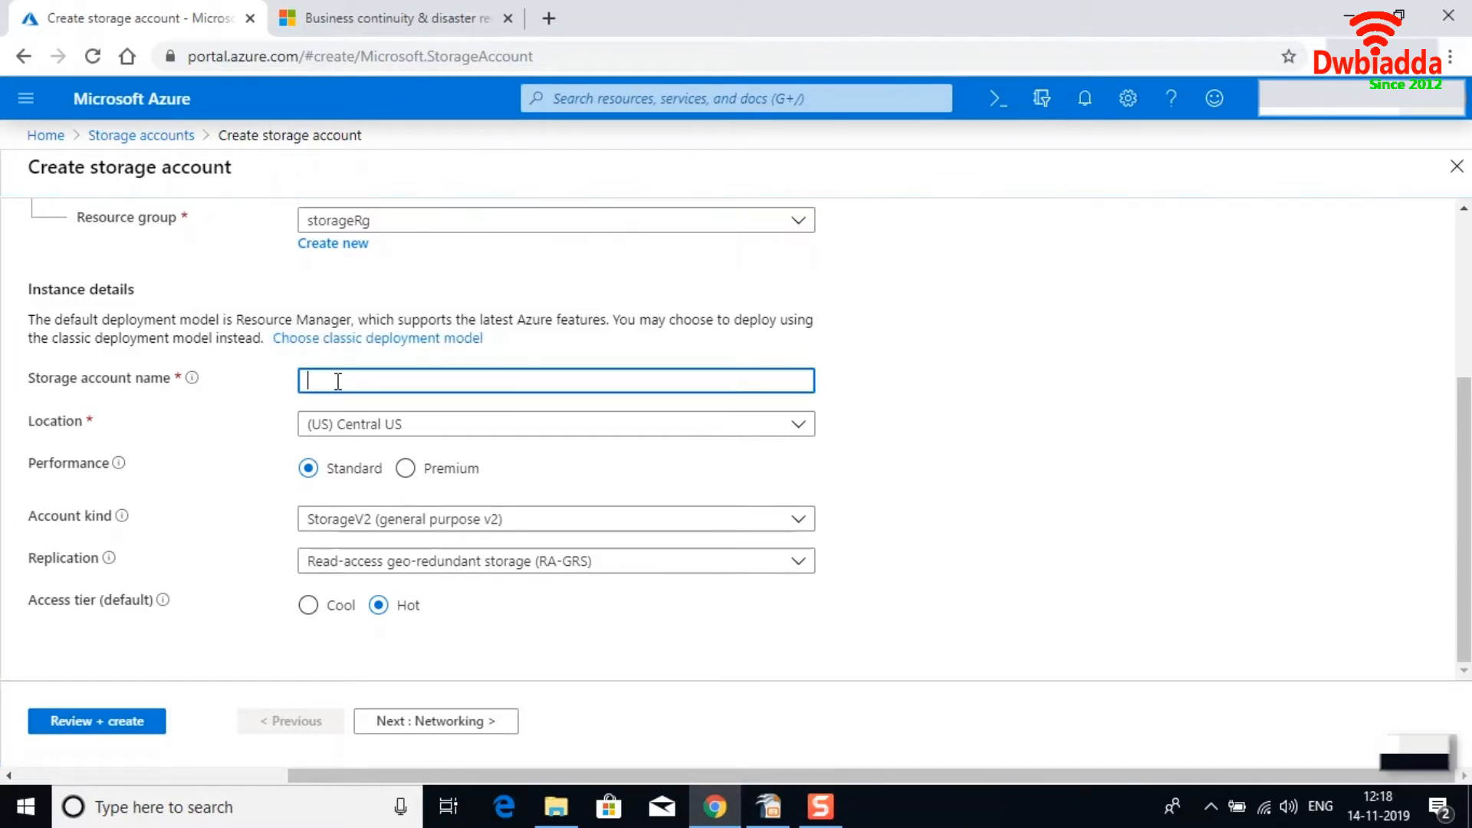
type("storageax")
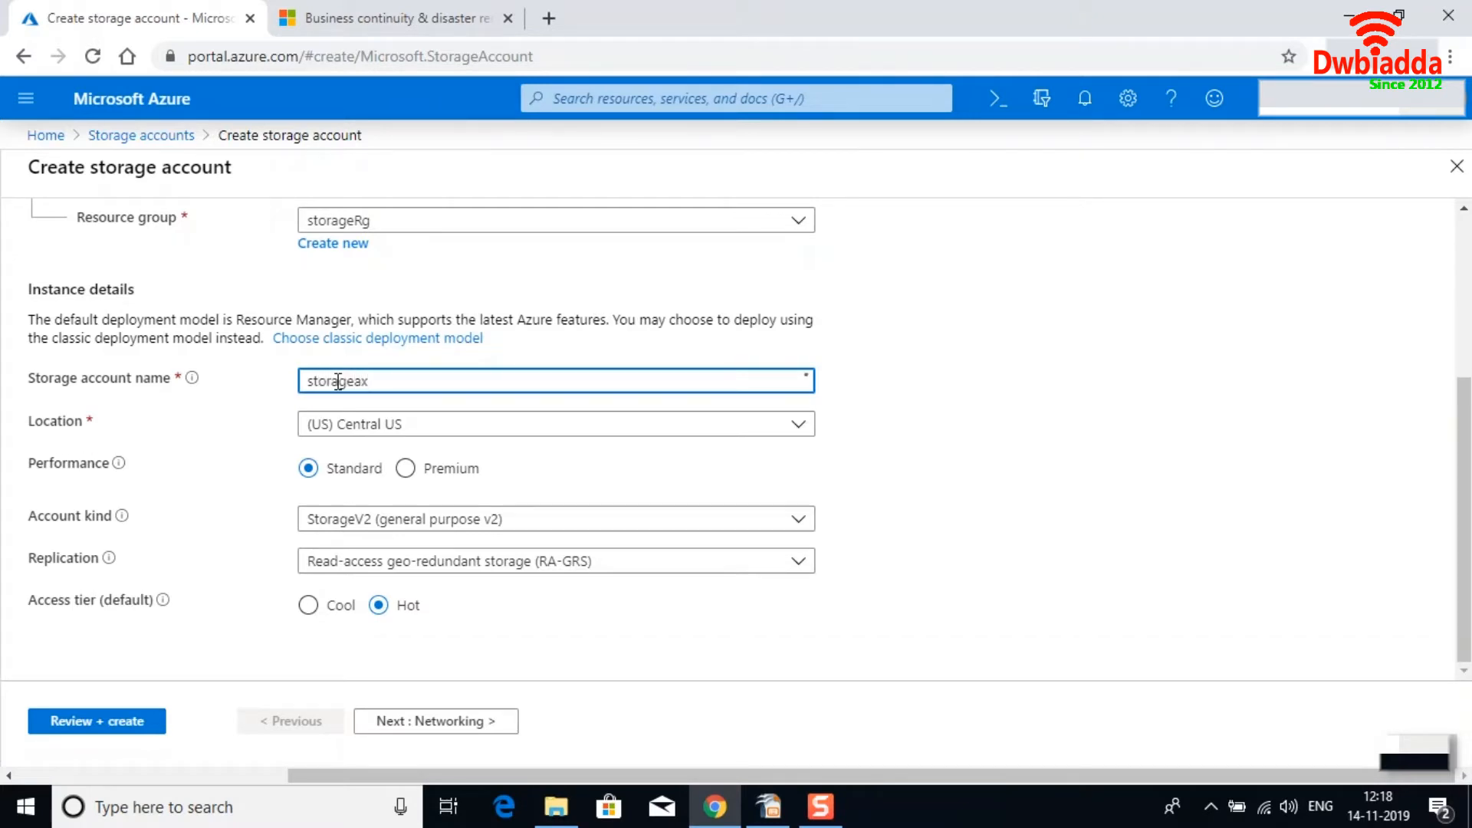
key("BackSpace")
type("ccount1986190")
Set the storage account location to (US) East US.
left_click(798, 429)
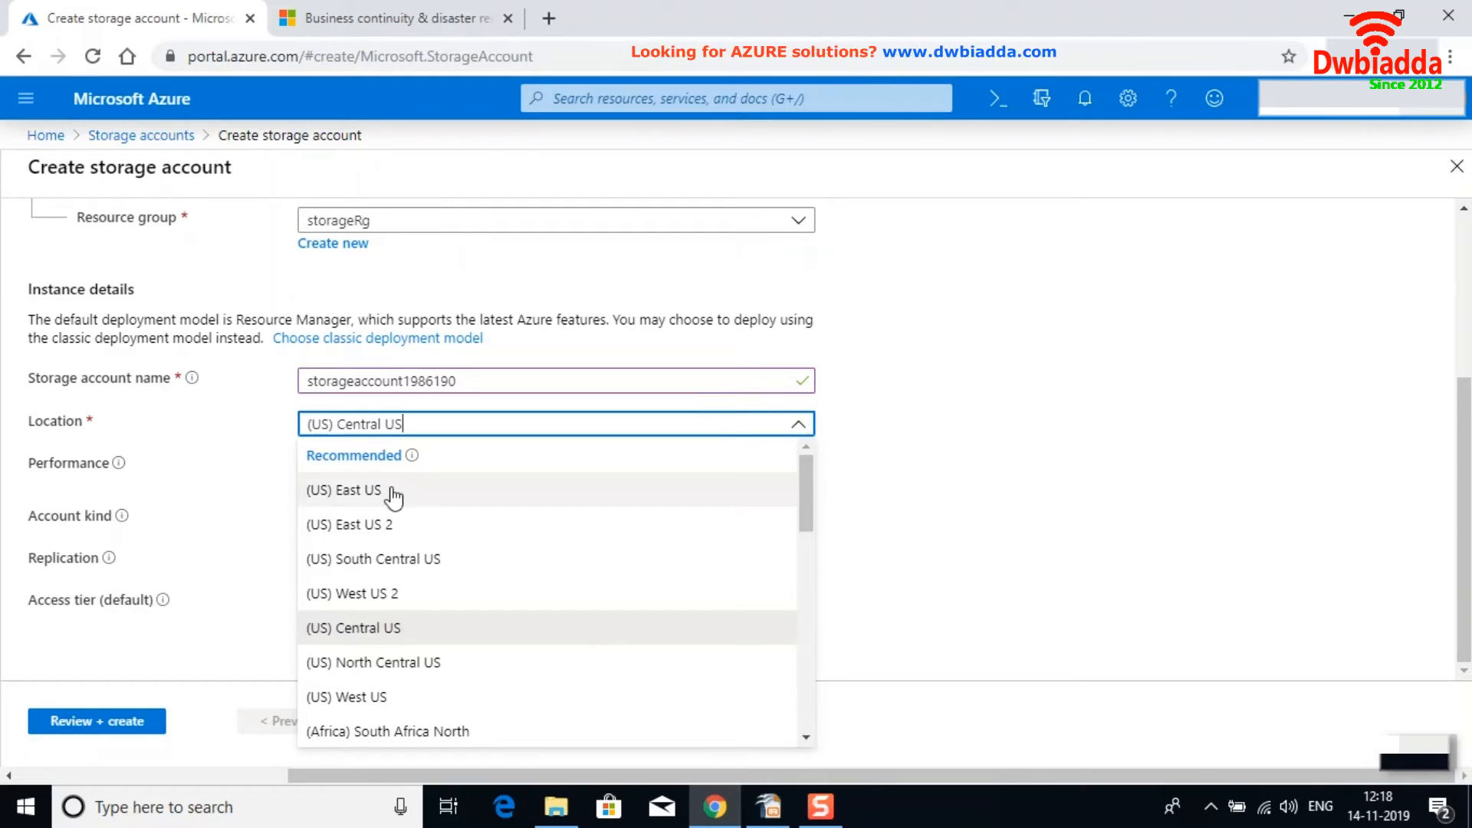
left_click(366, 494)
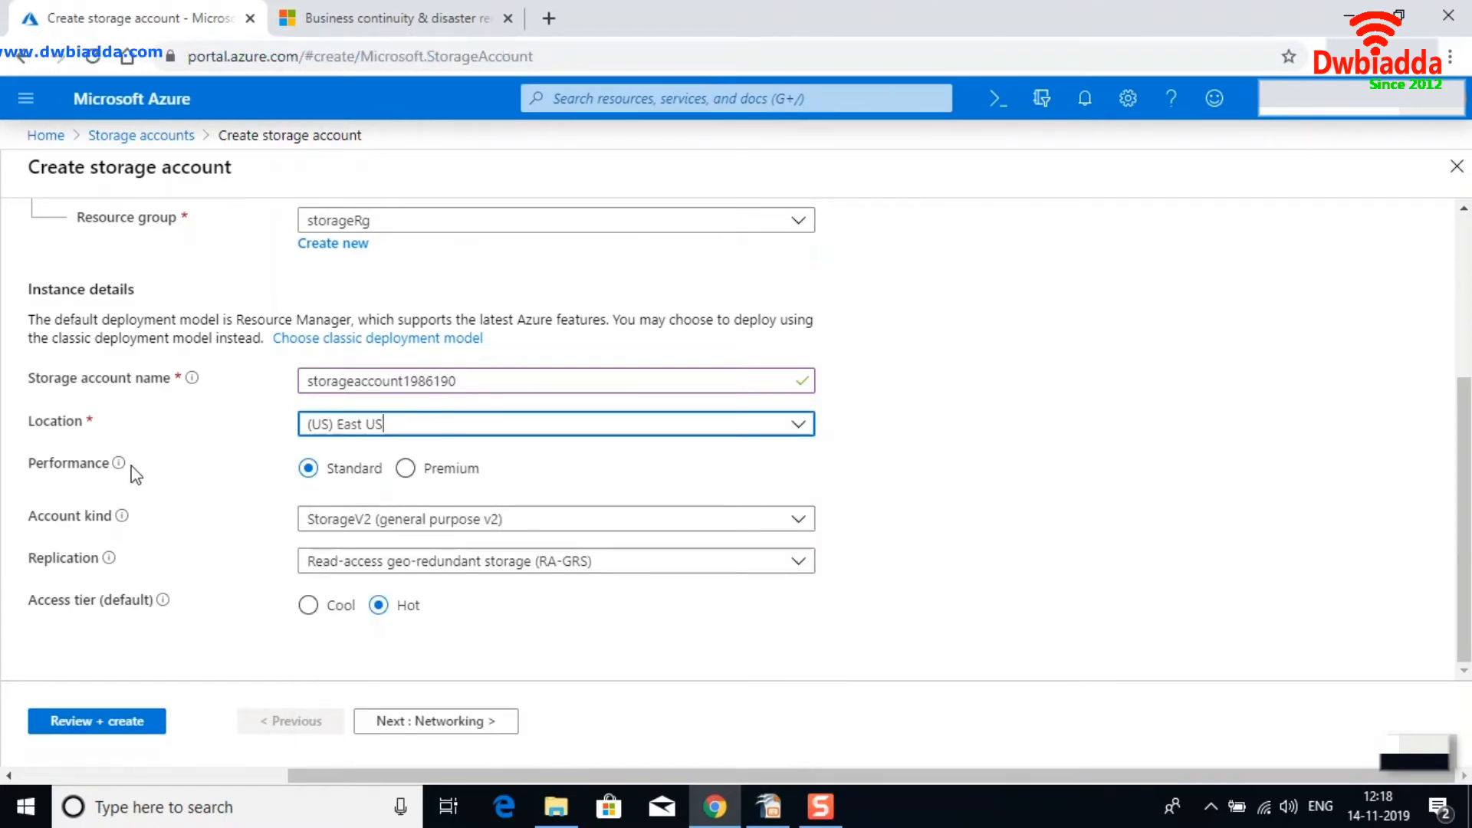
mouse_move(120, 467)
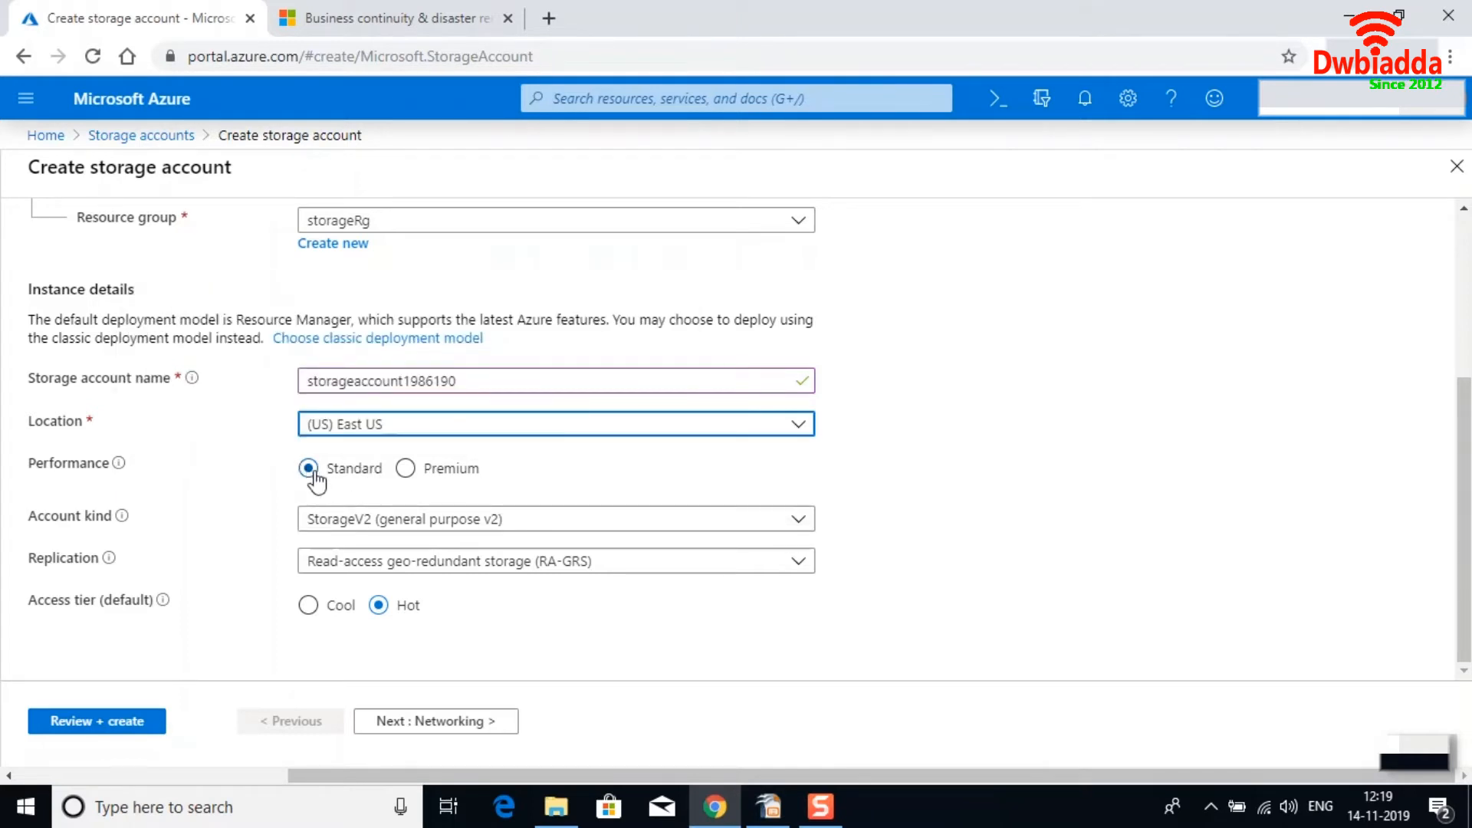
mouse_move(117, 525)
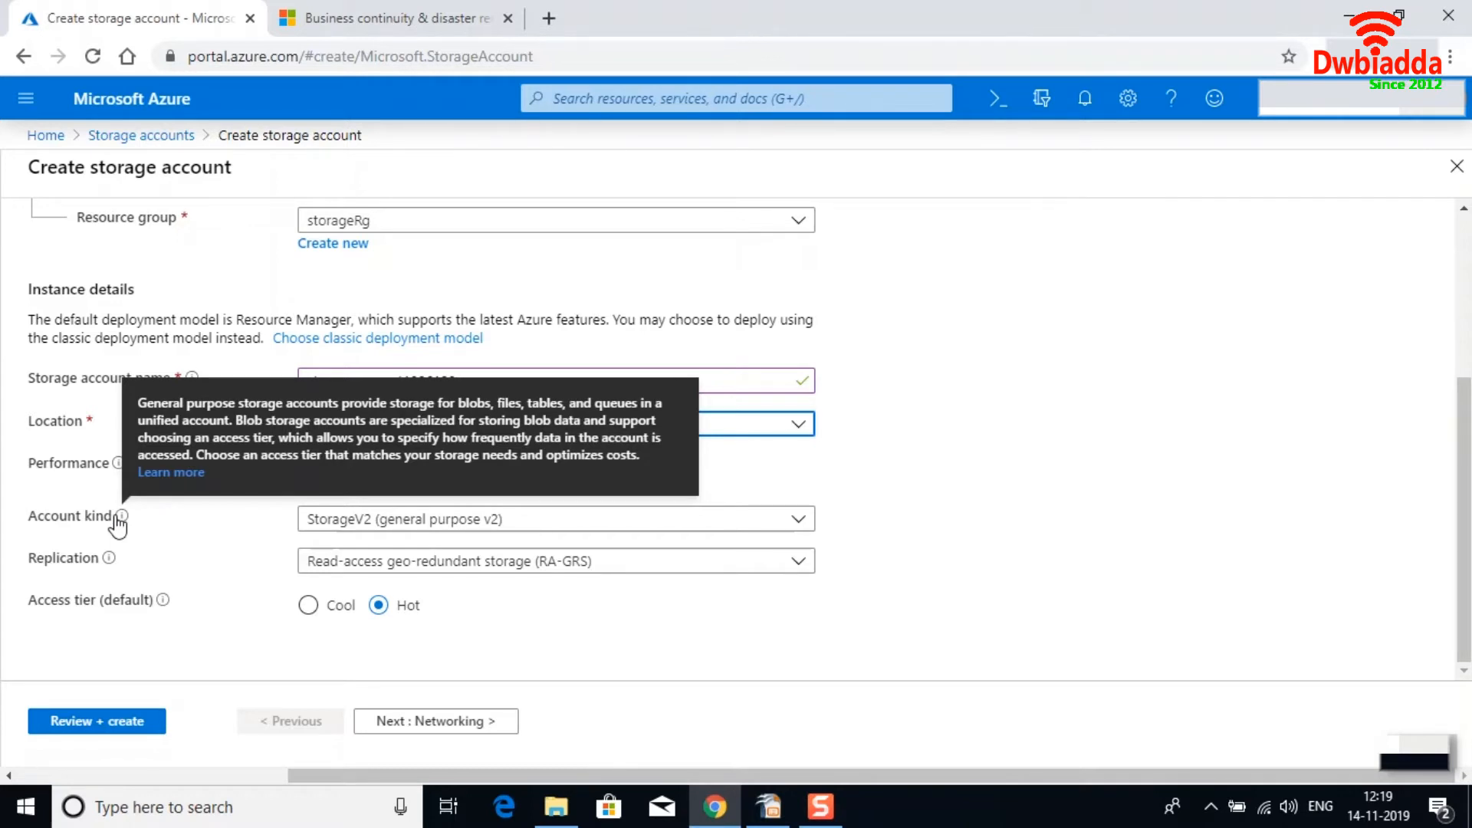
Select StorageV2 (general purpose v2) as the account kind.
left_click(800, 521)
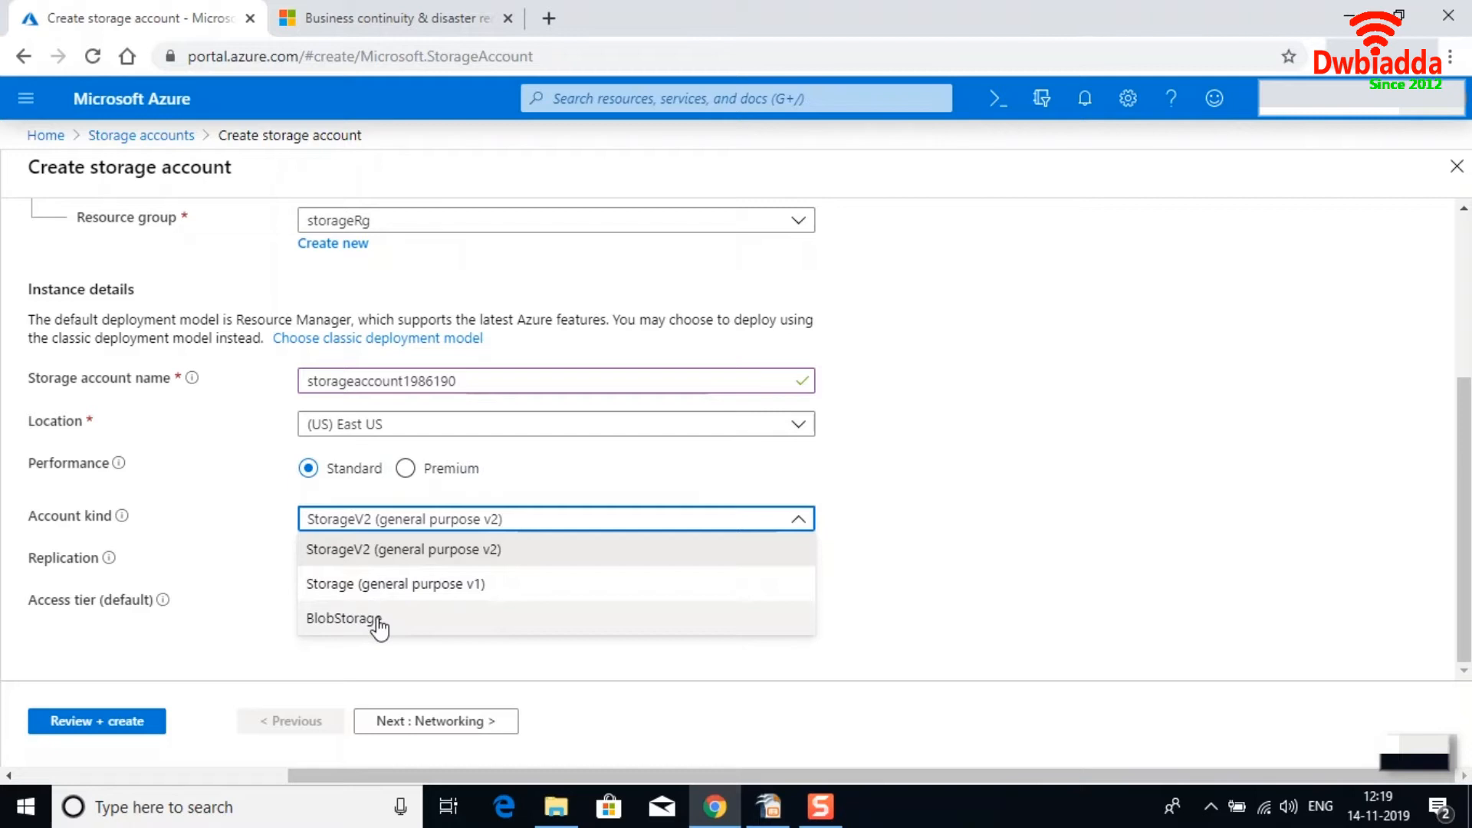
left_click(436, 563)
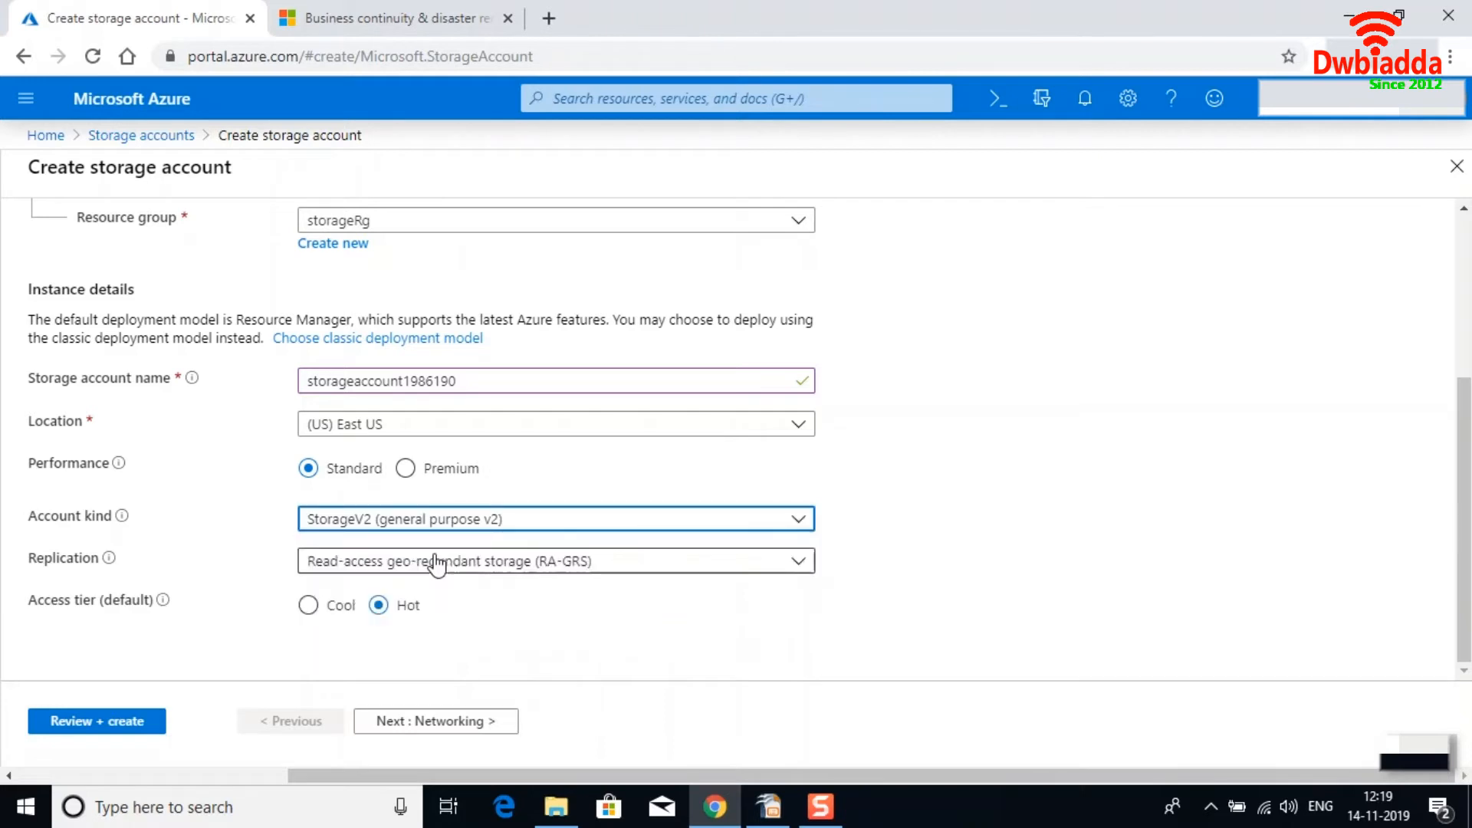
Examine the available replication and account kind options.
mouse_move(108, 561)
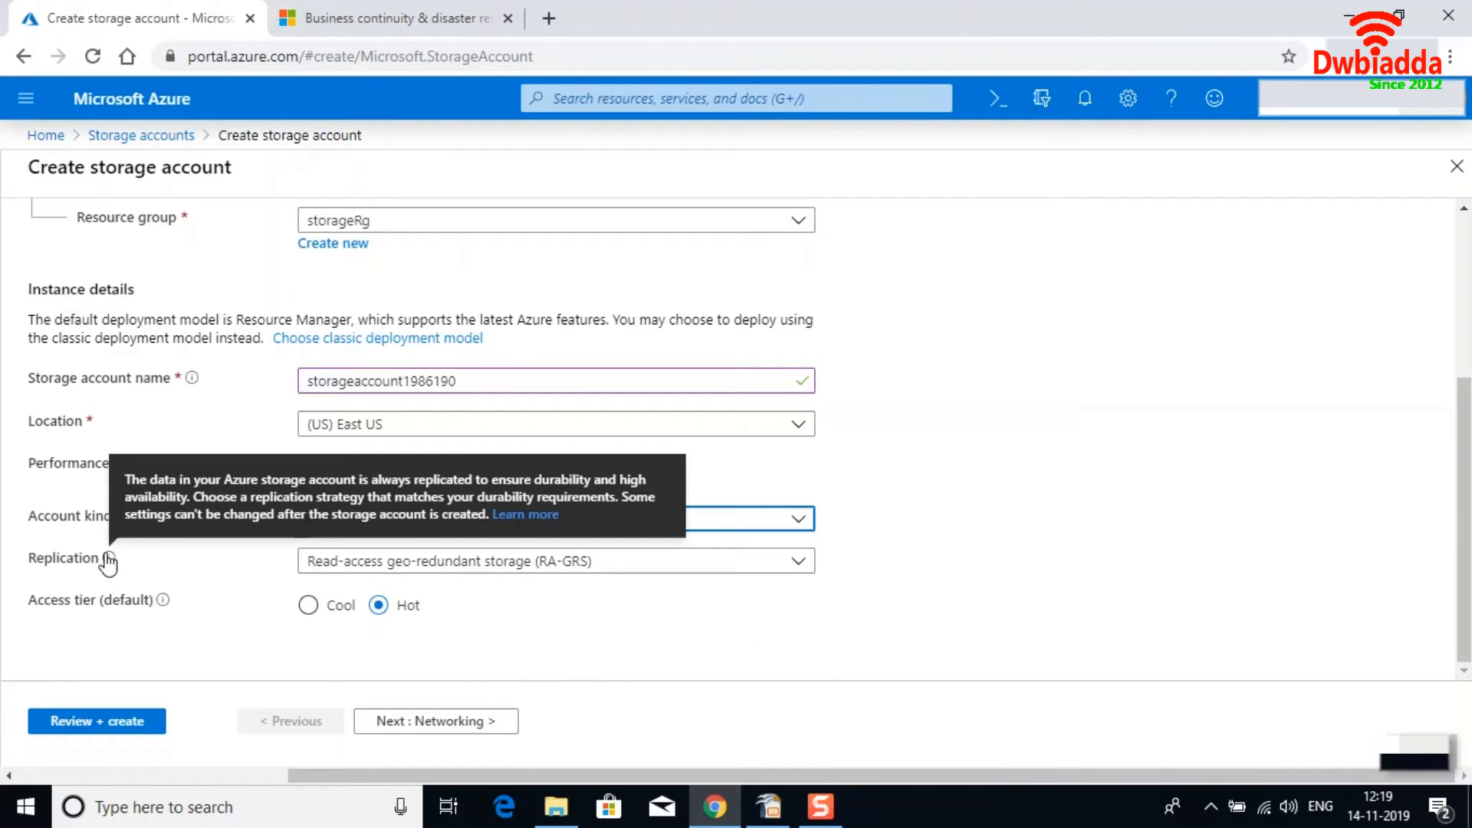
left_click(796, 571)
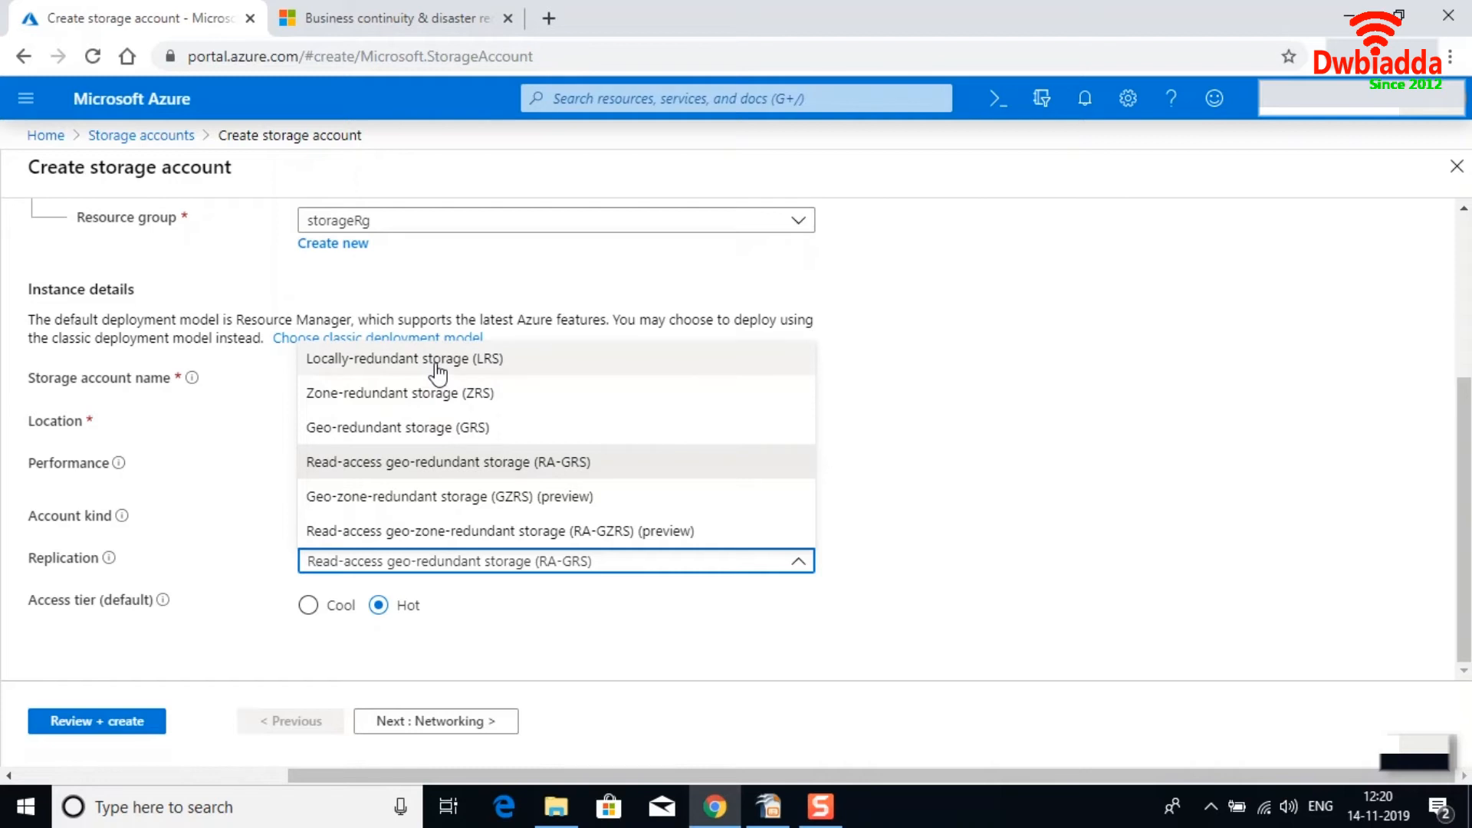
left_click(1119, 420)
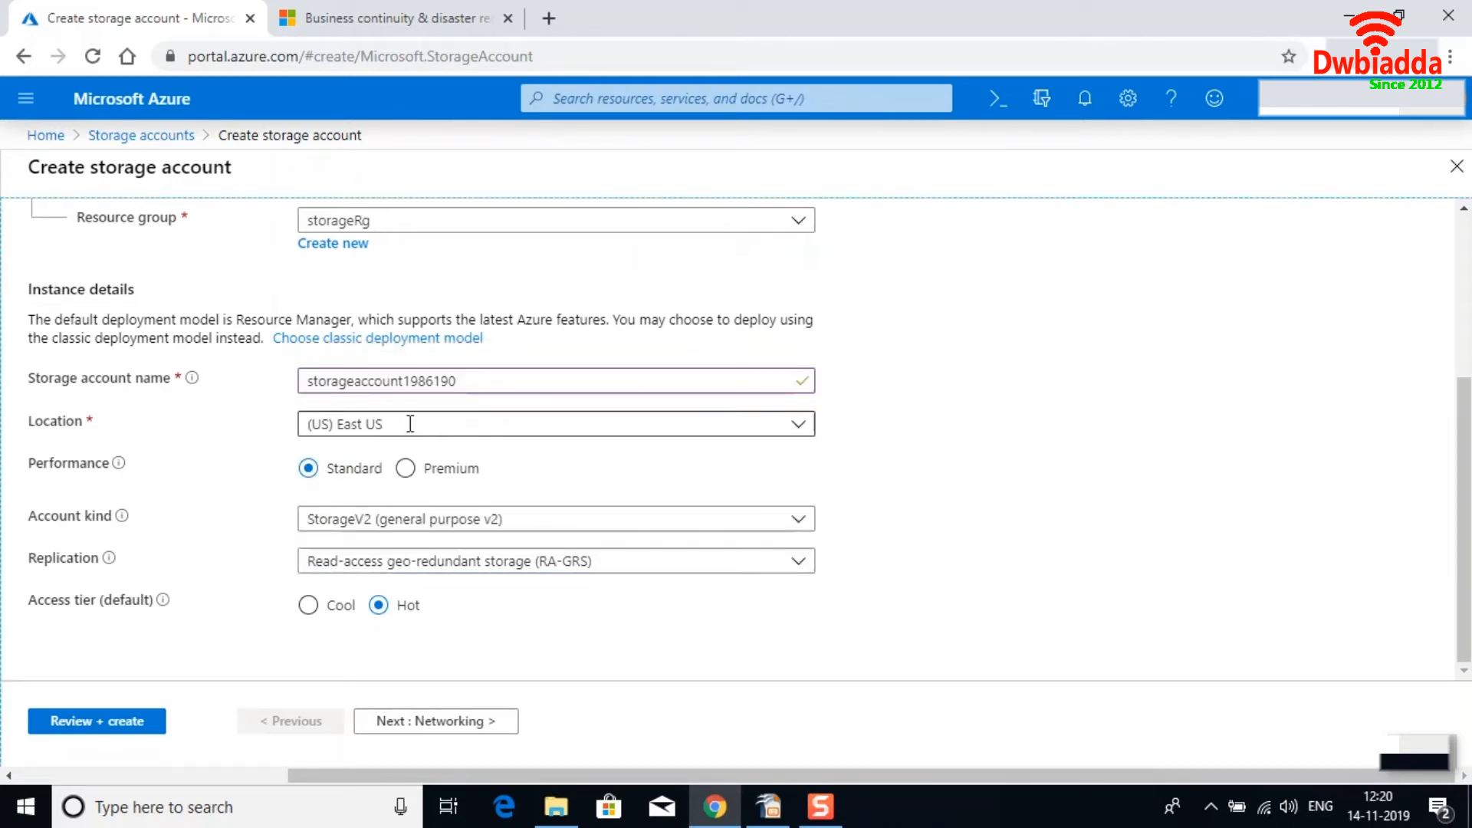
left_click(495, 521)
left_click(496, 521)
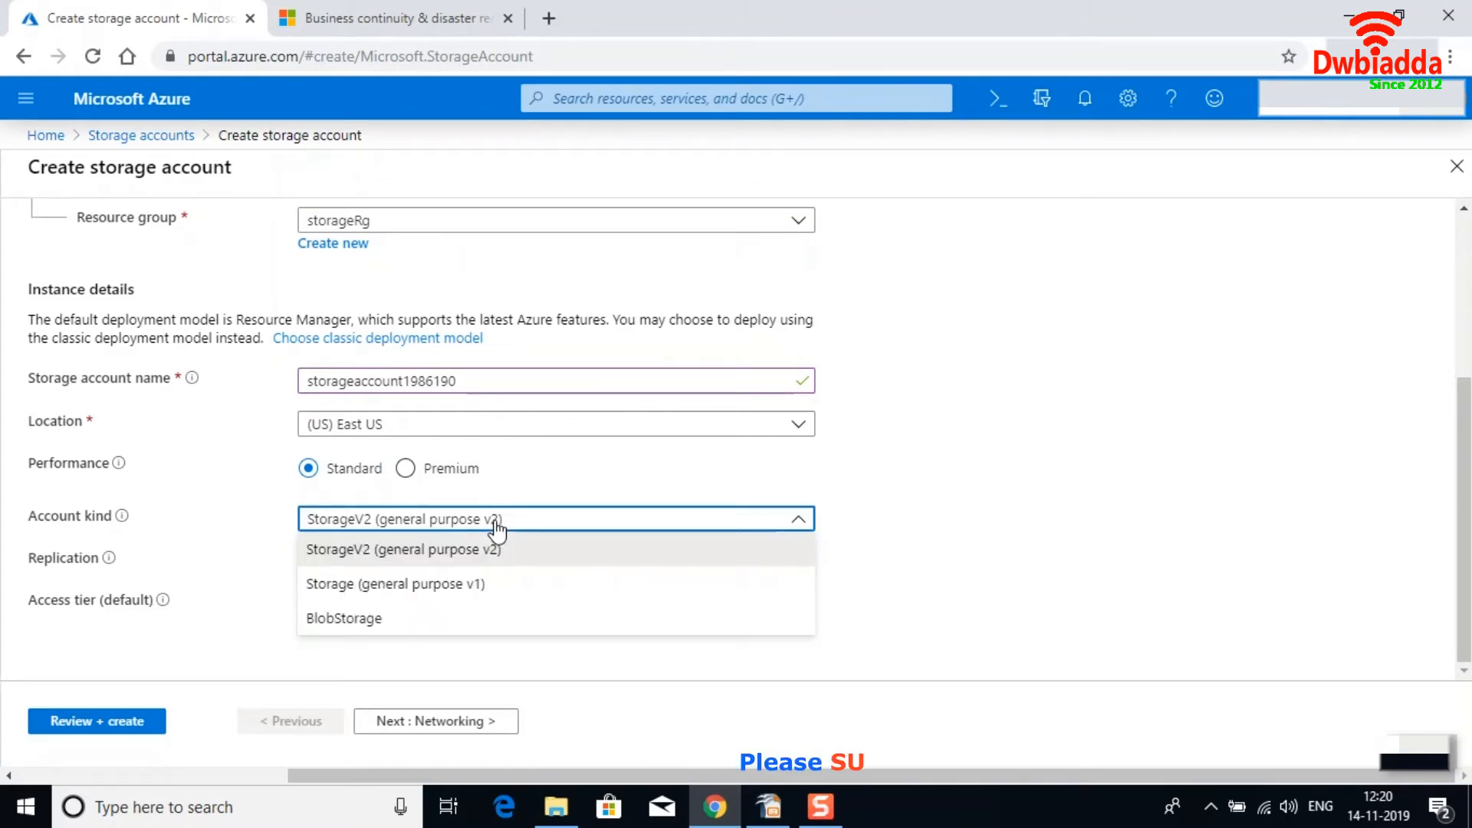
left_click(496, 521)
Open the replication options and consult the Azure paired regions table in the documentation tab.
left_click(556, 567)
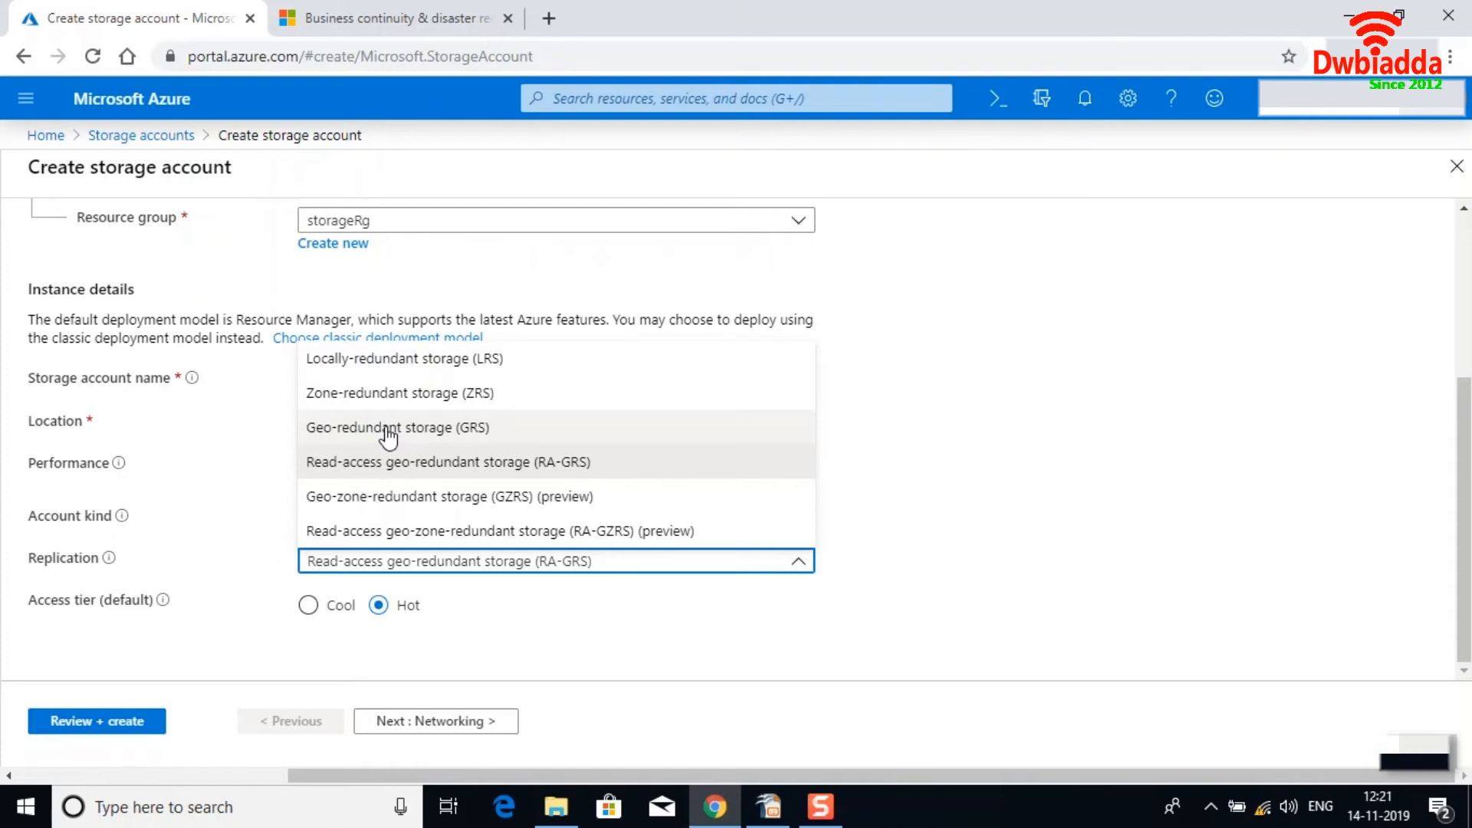
left_click(376, 23)
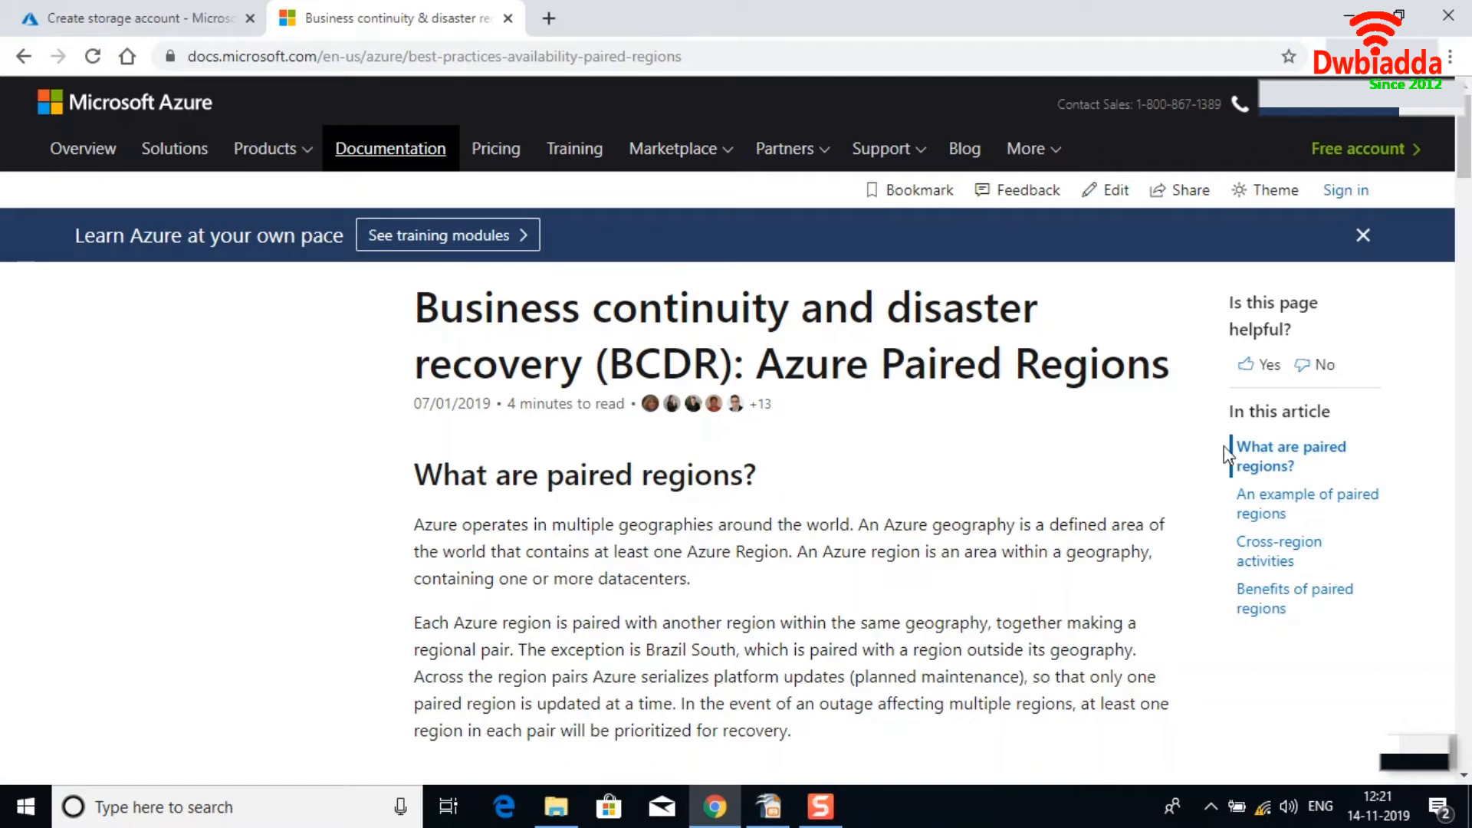
left_click_drag(1466, 147, 1462, 323)
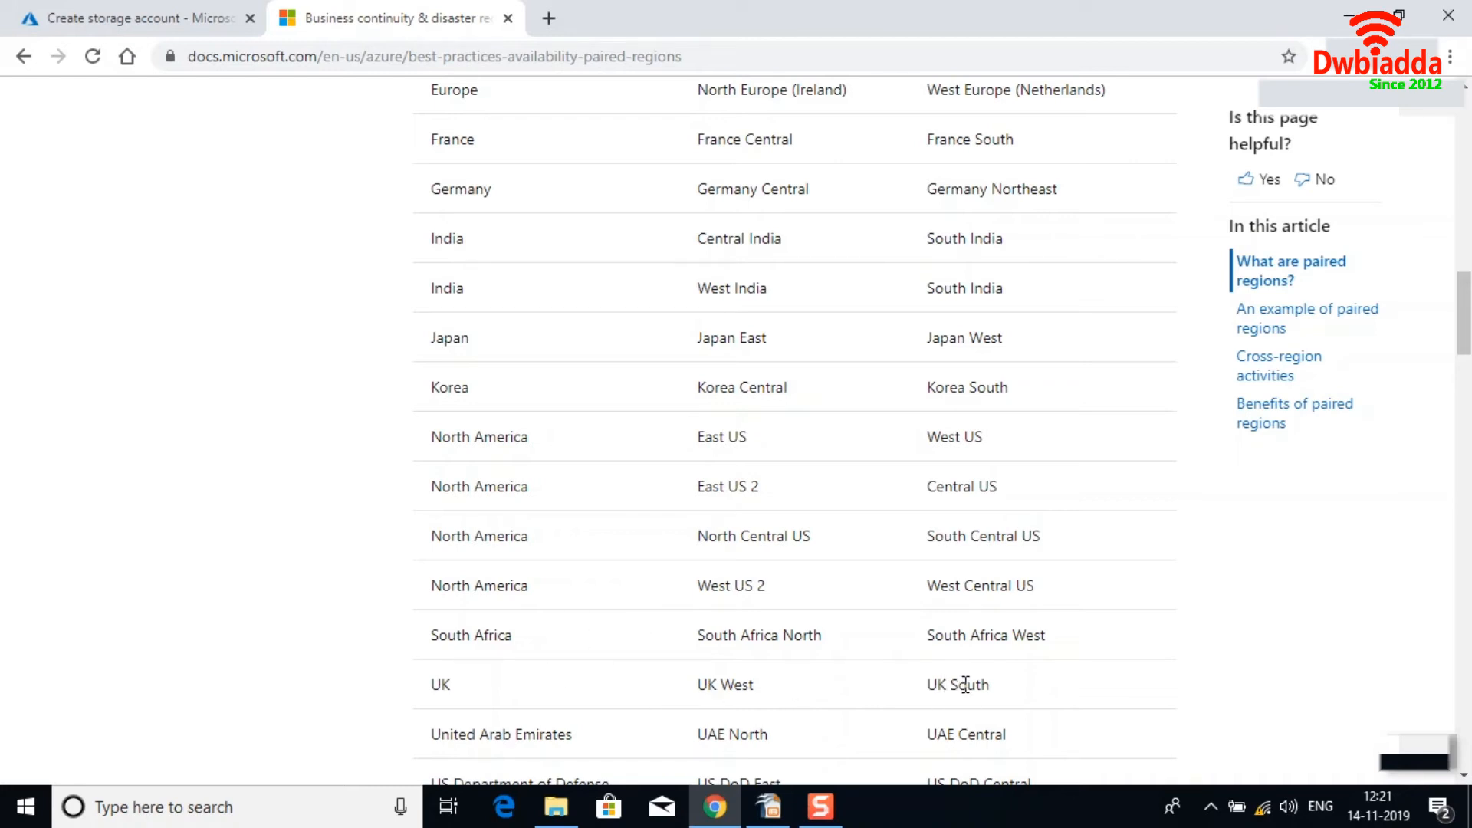
Return to the storage account form and set replication to Locally-redundant storage (LRS).
left_click(192, 23)
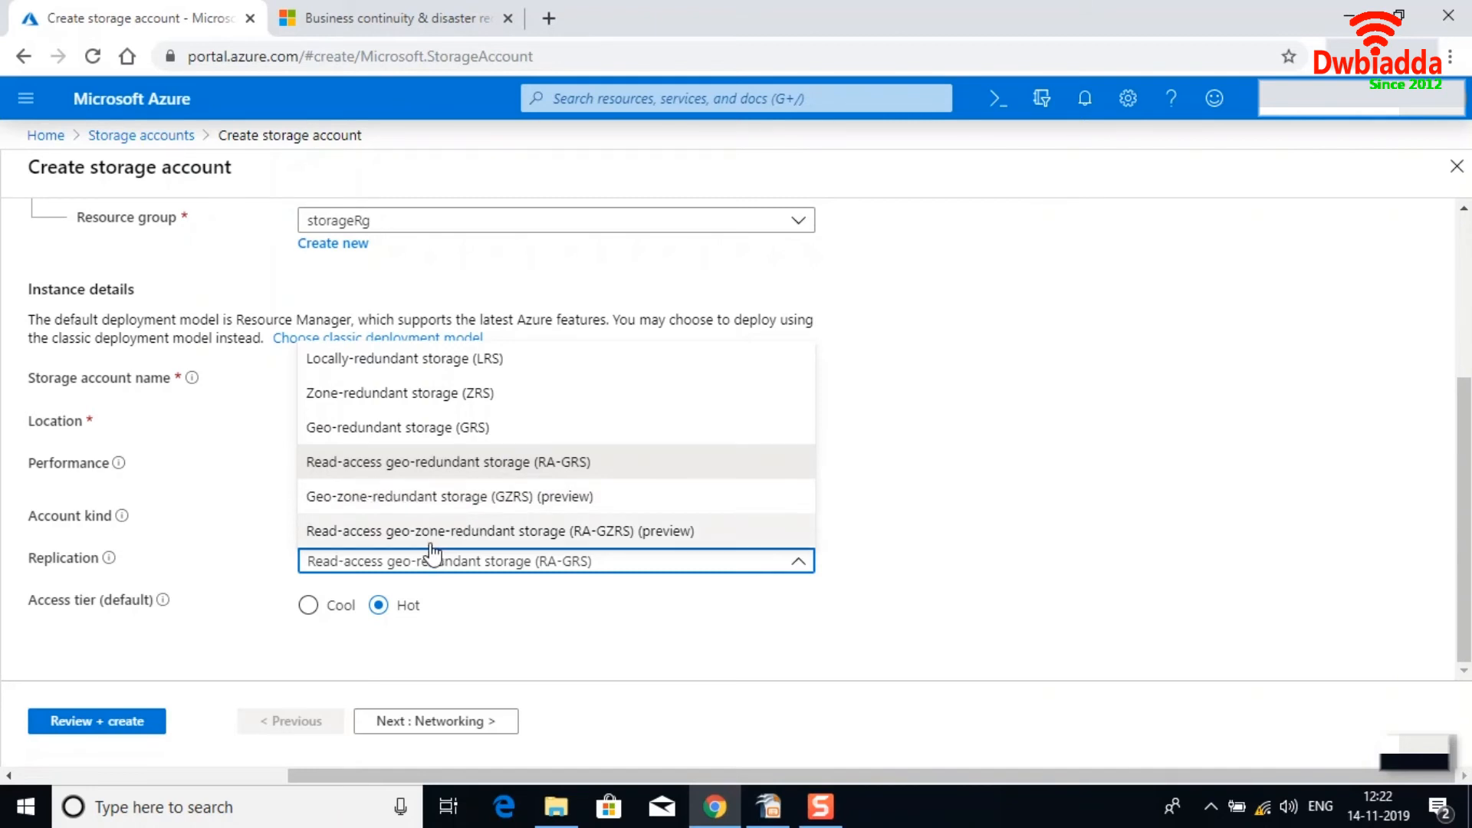
left_click(901, 550)
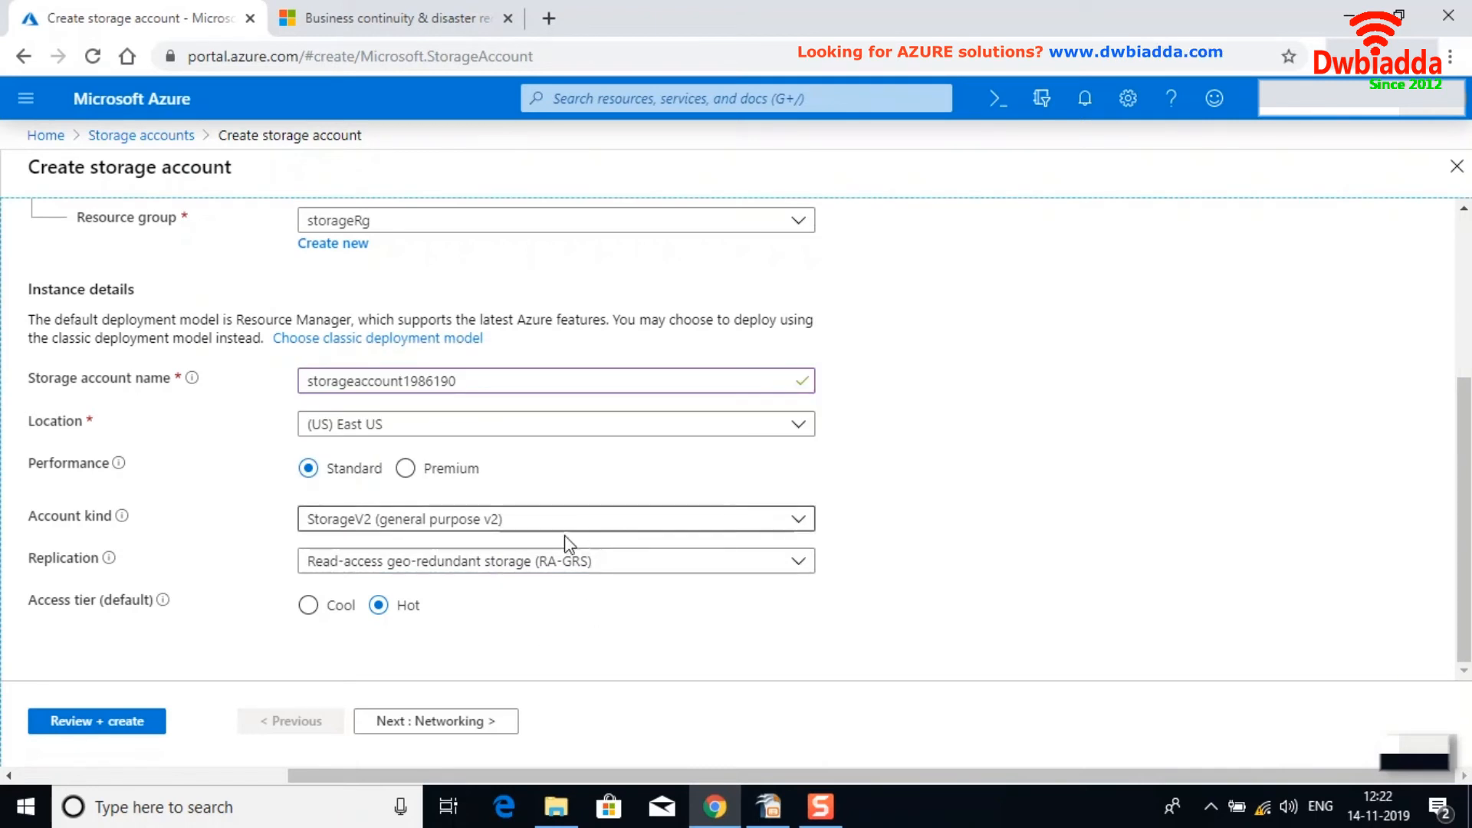
left_click(544, 571)
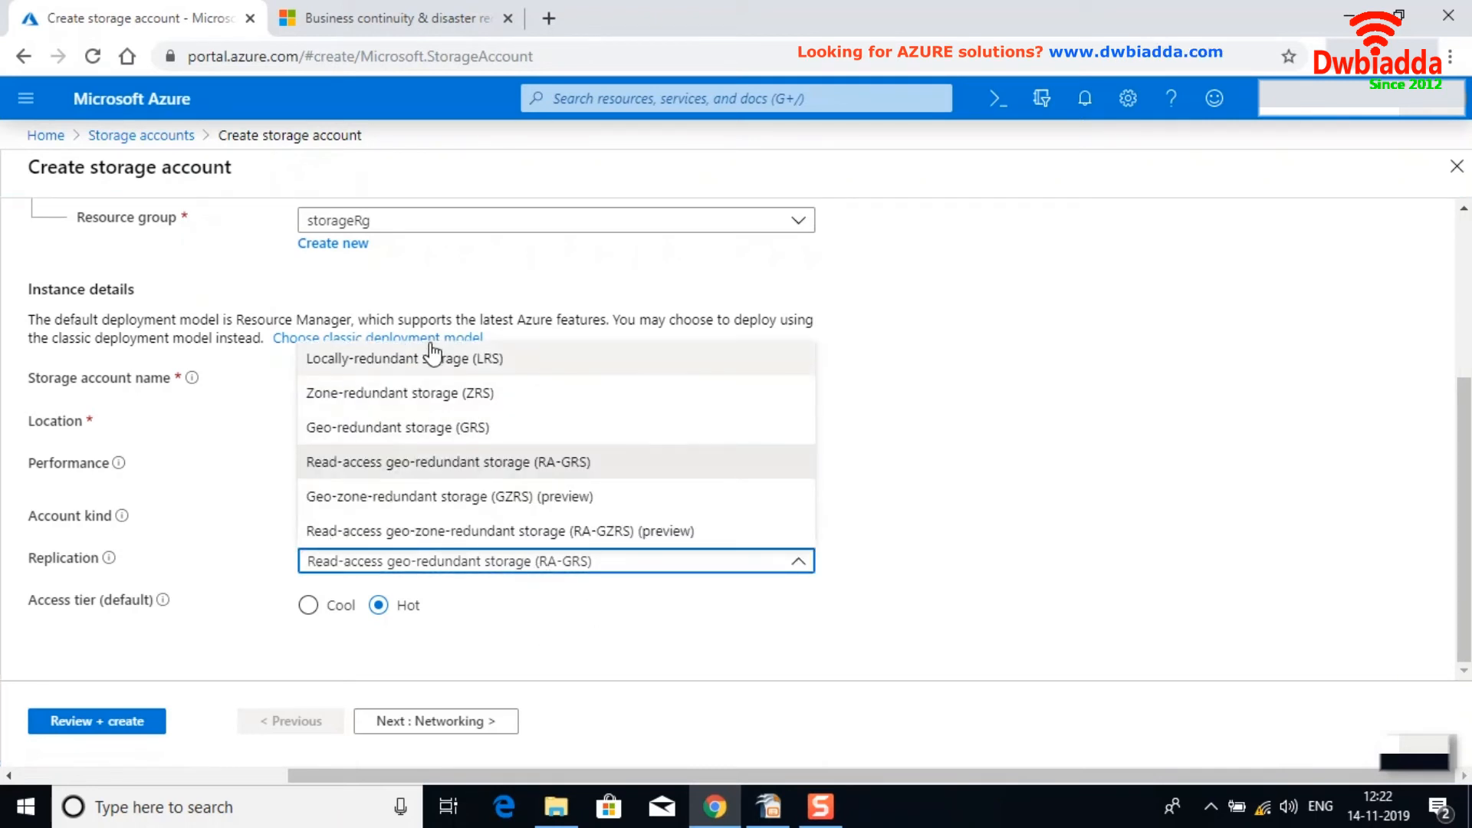
left_click(413, 368)
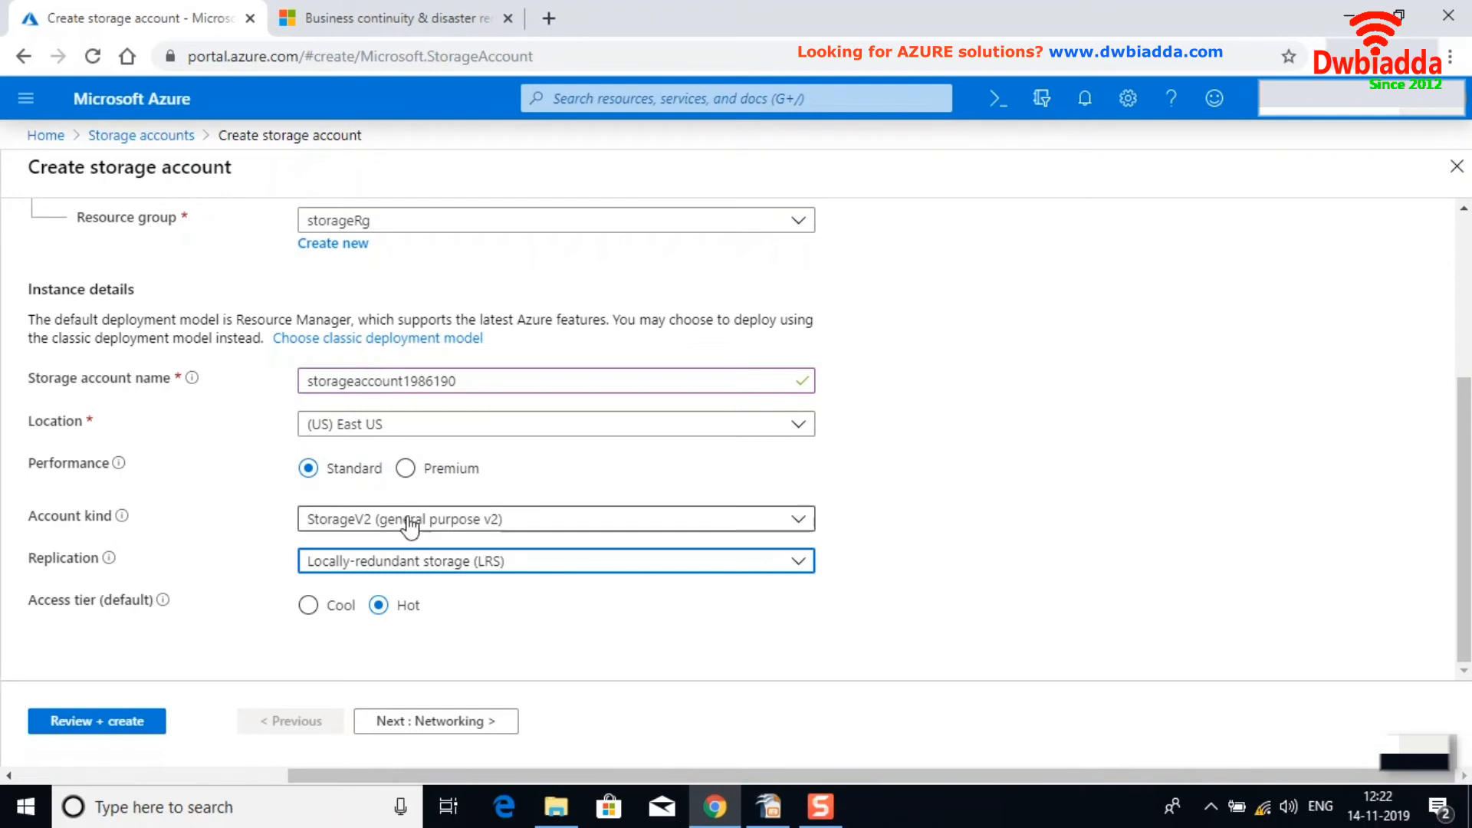
Move through the Networking and Advanced pages with their default settings to reach Tags.
left_click(437, 722)
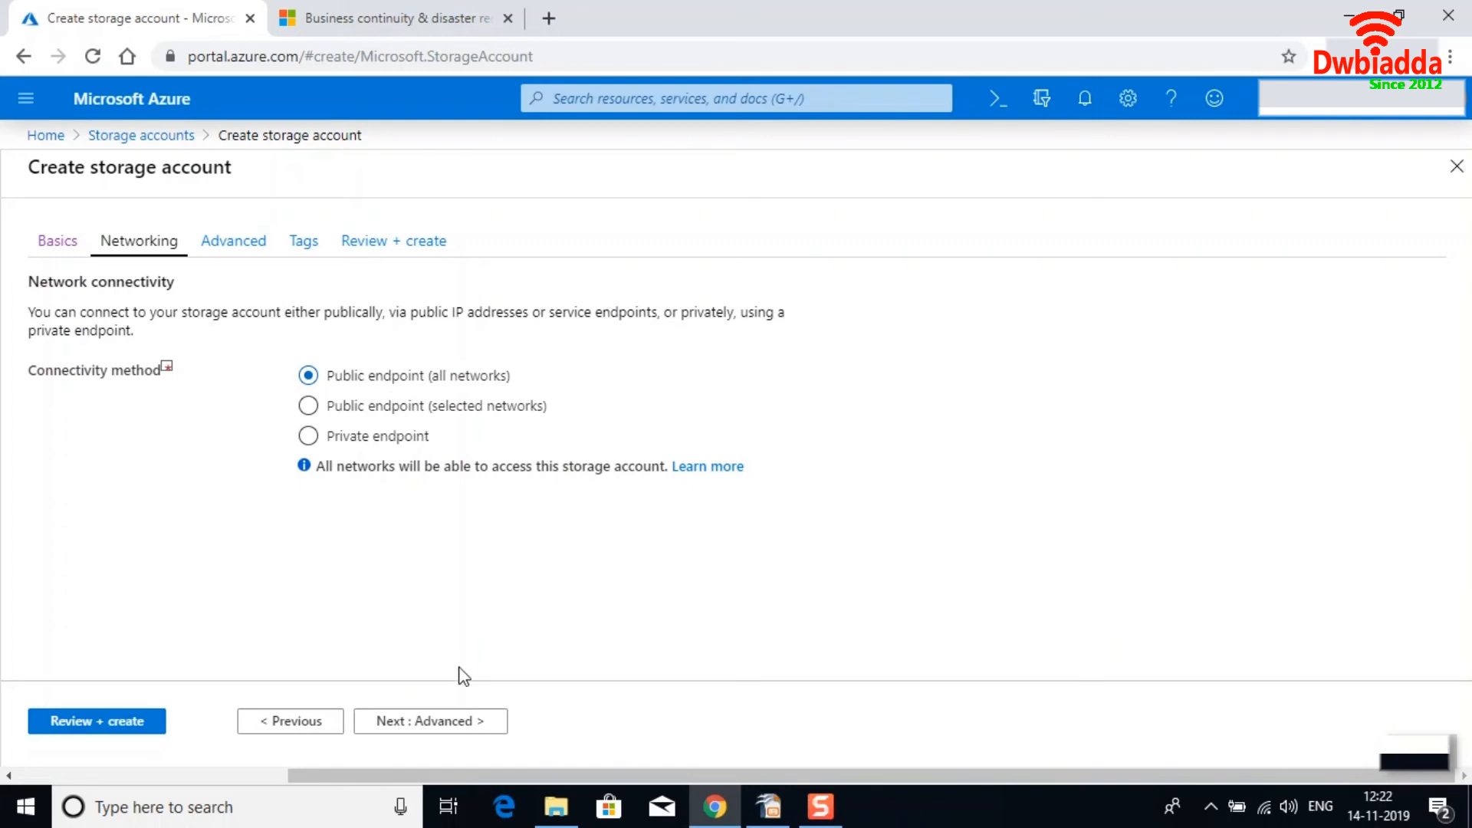
left_click(415, 725)
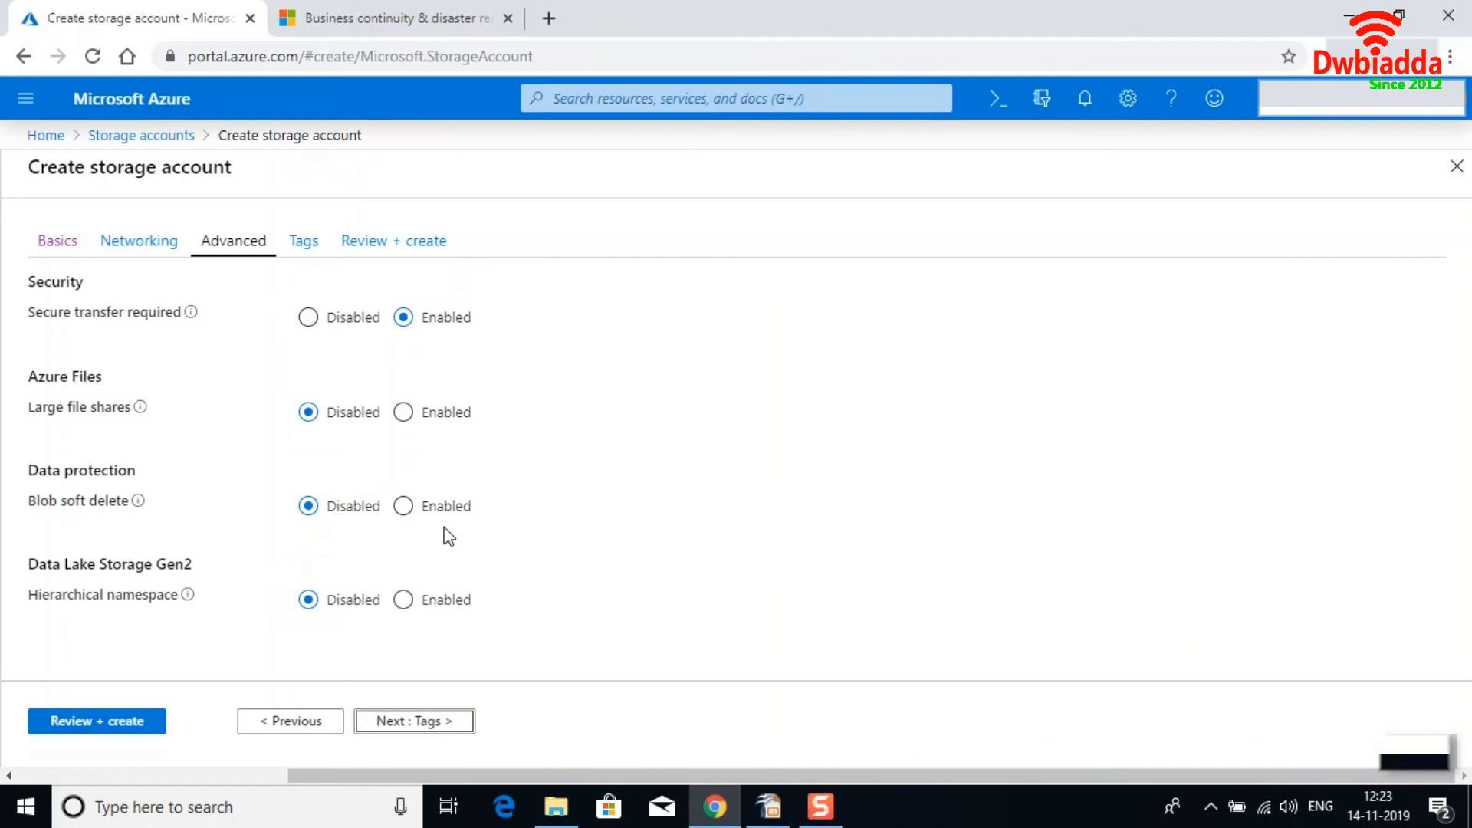
left_click(379, 724)
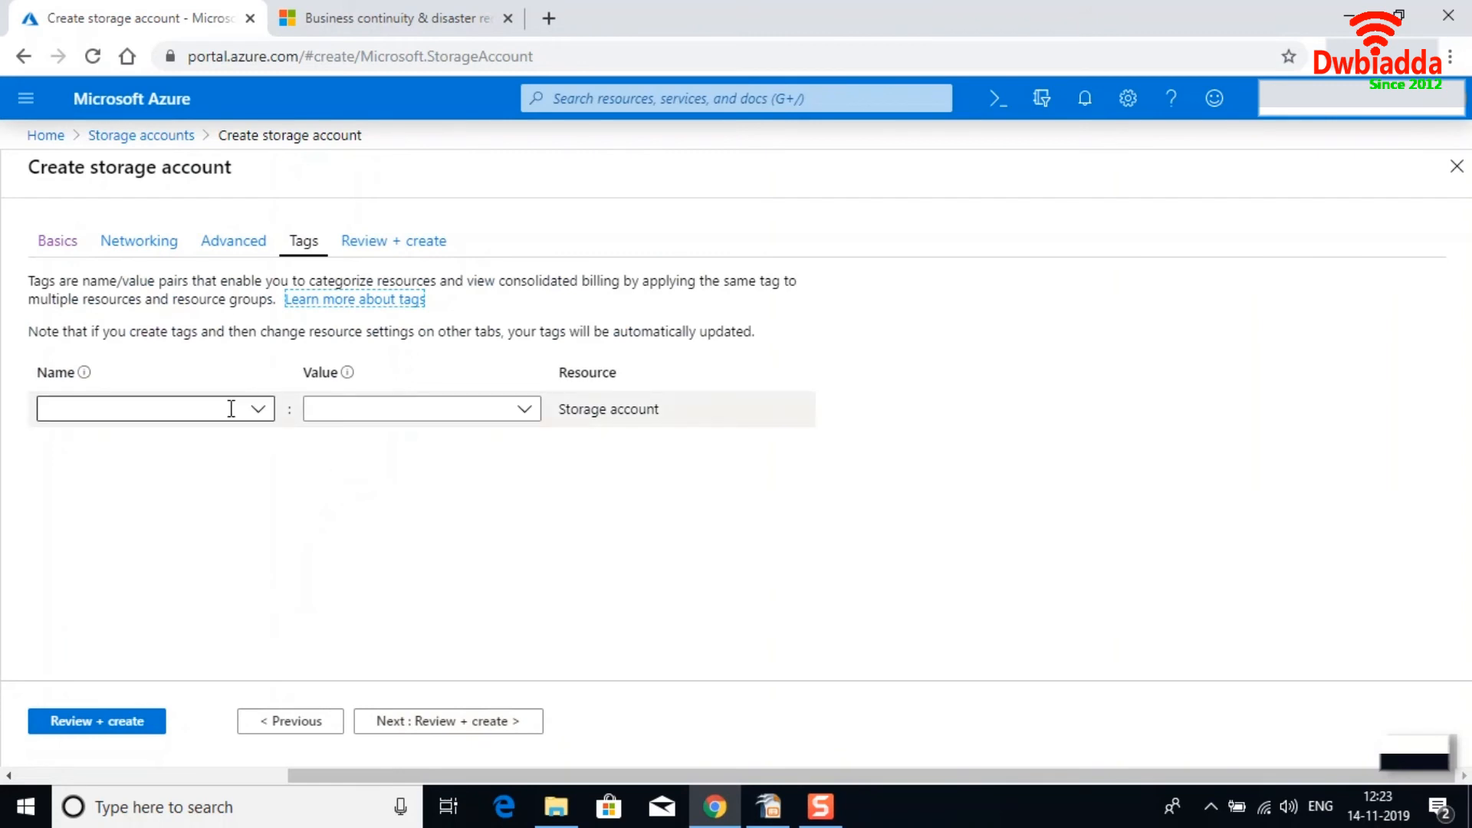
Add a tag named Application with the value xxxy.
left_click(170, 406)
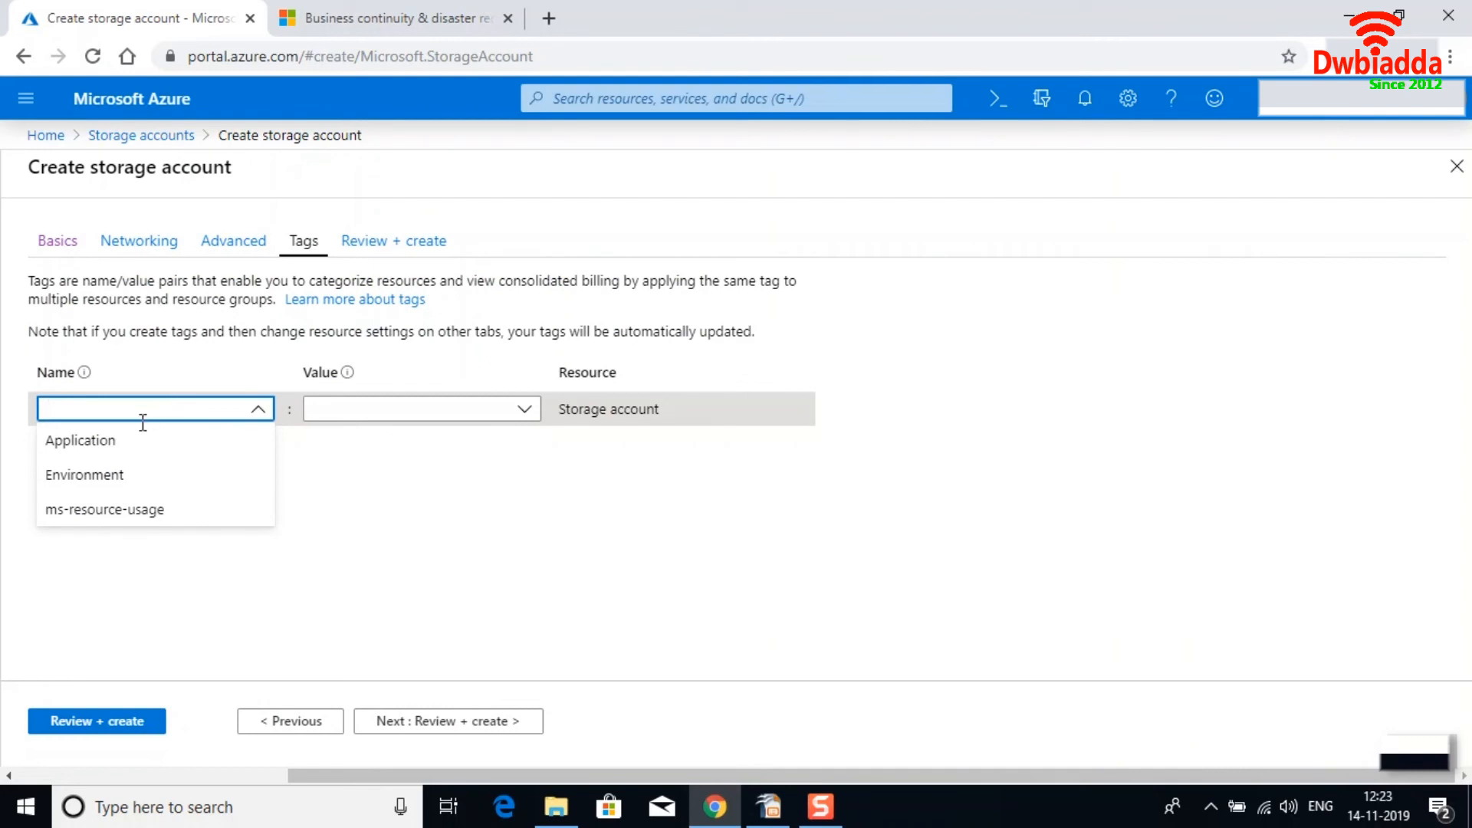
left_click(118, 440)
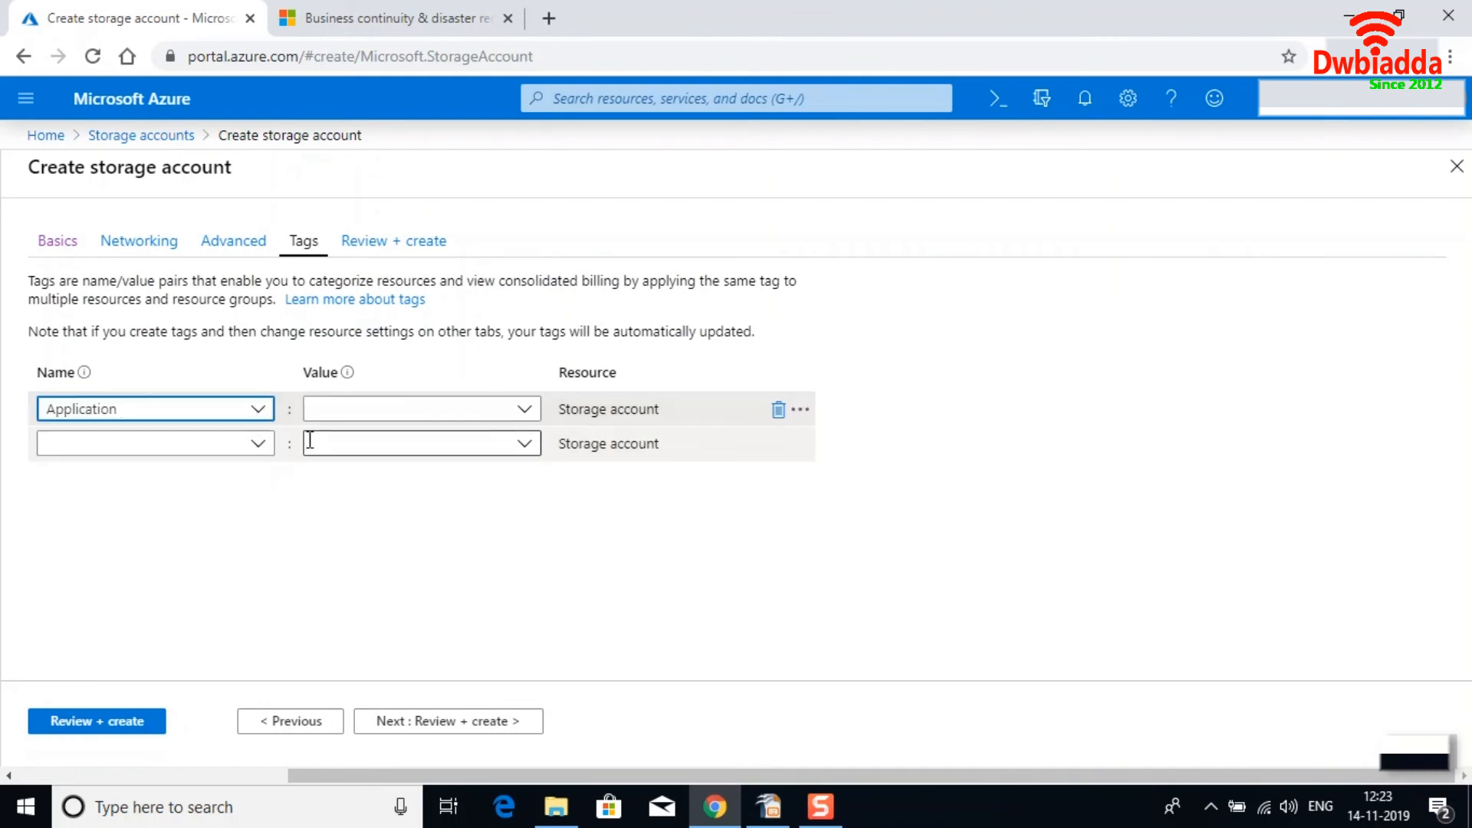
left_click(324, 418)
type("xxx")
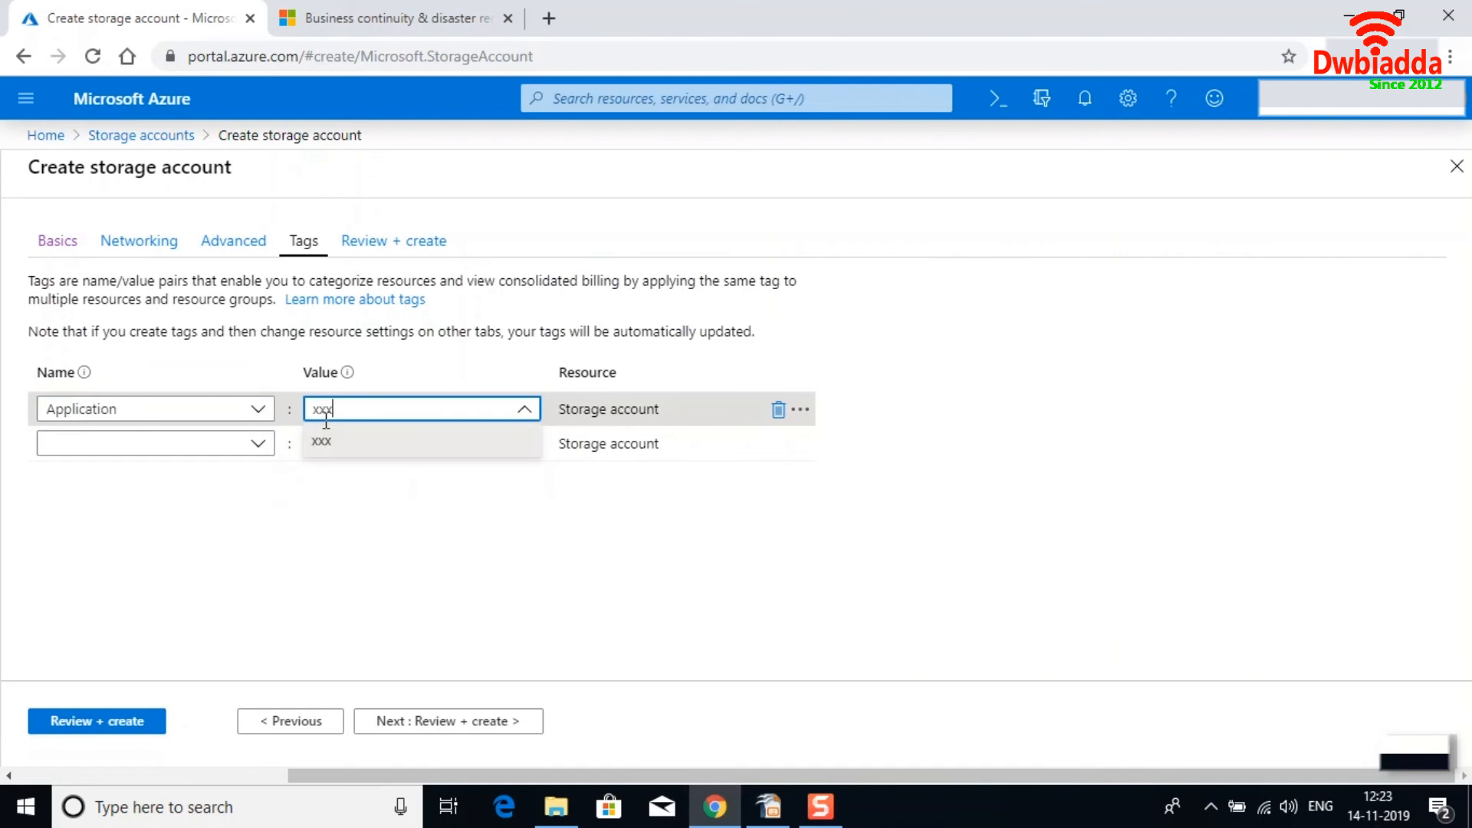
type("y")
Add a second tag named Environment with the value Prod.
left_click(169, 444)
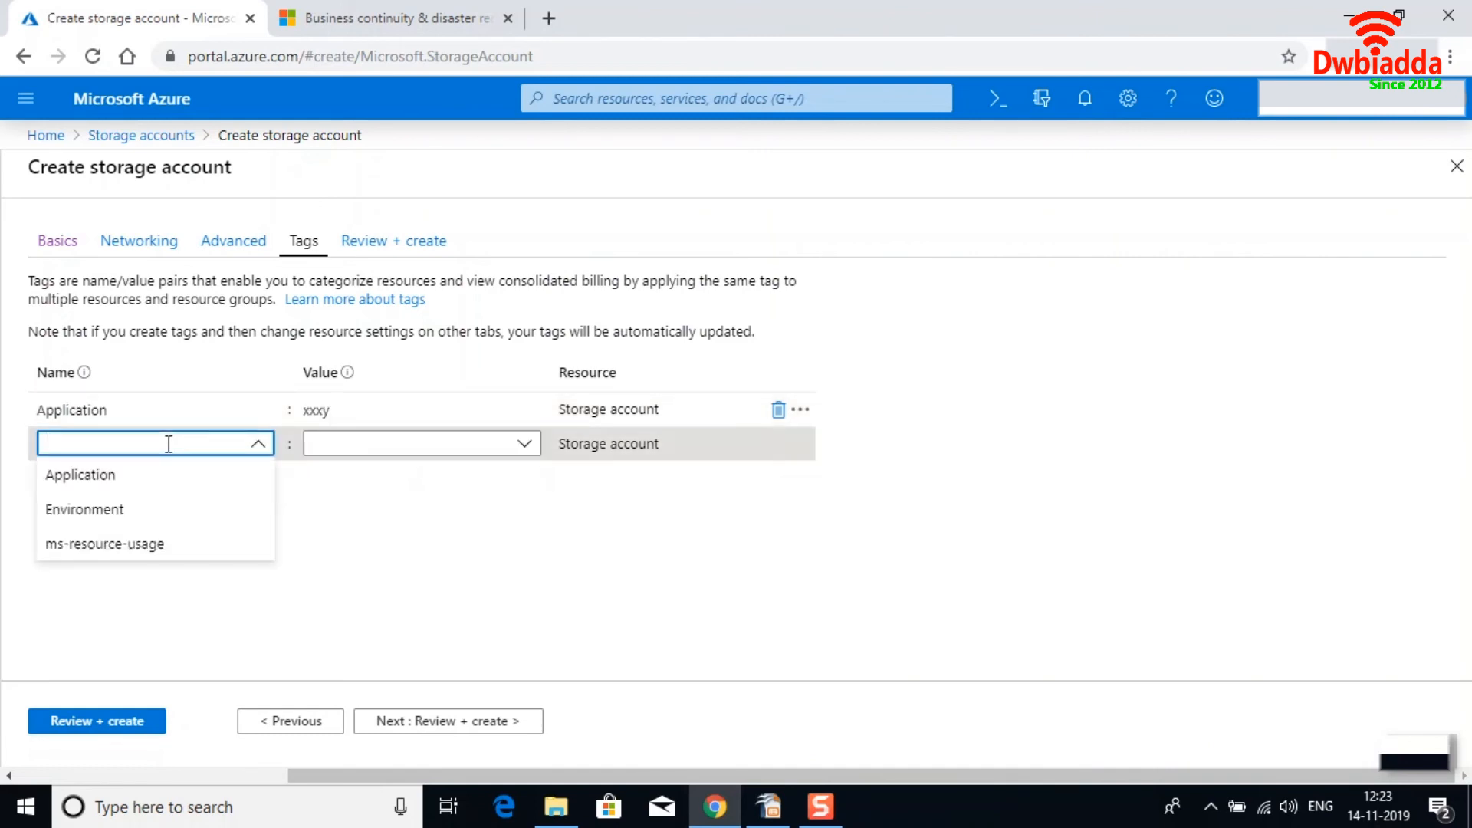
left_click(88, 513)
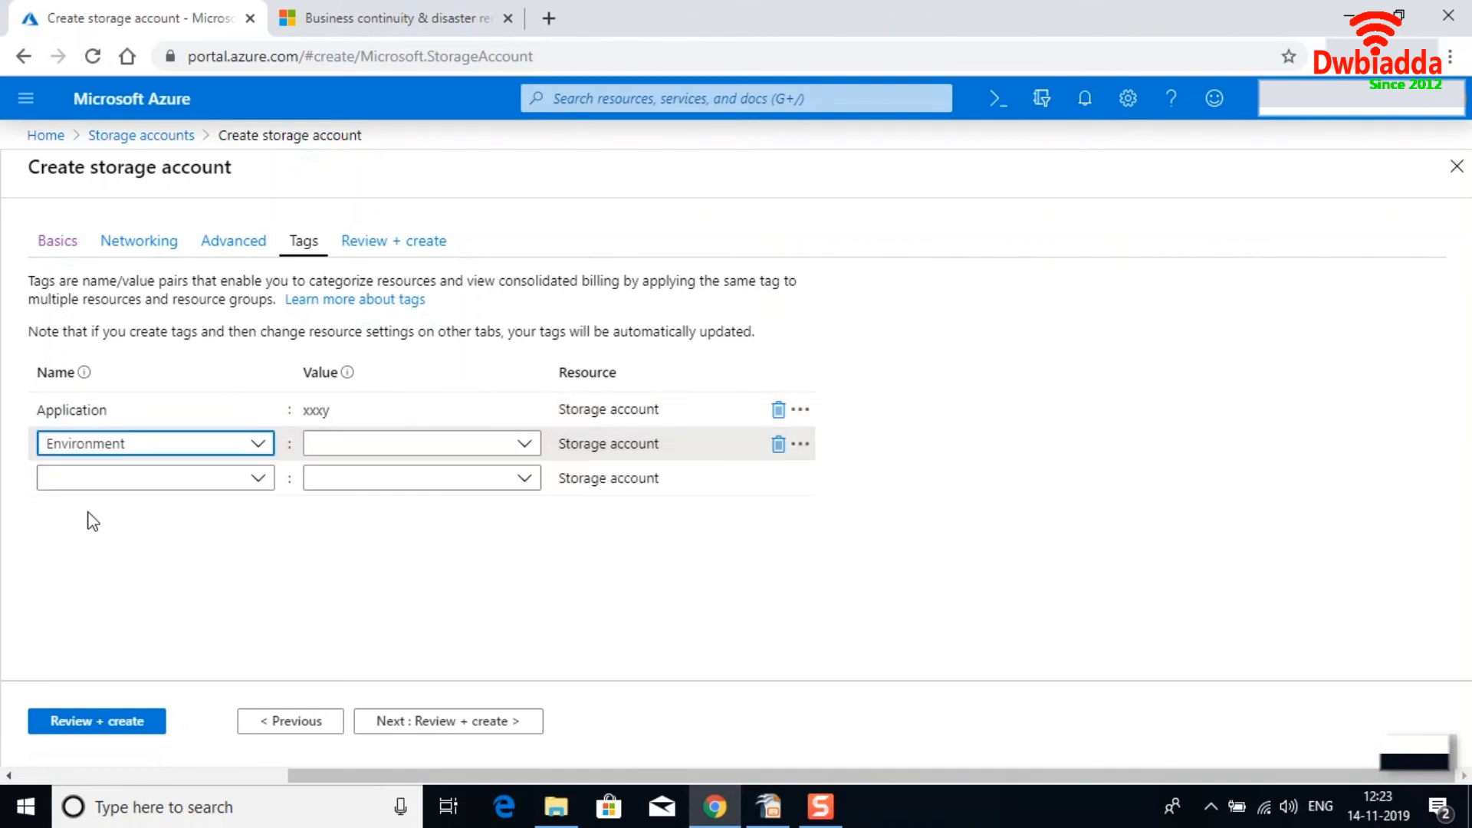
left_click(351, 446)
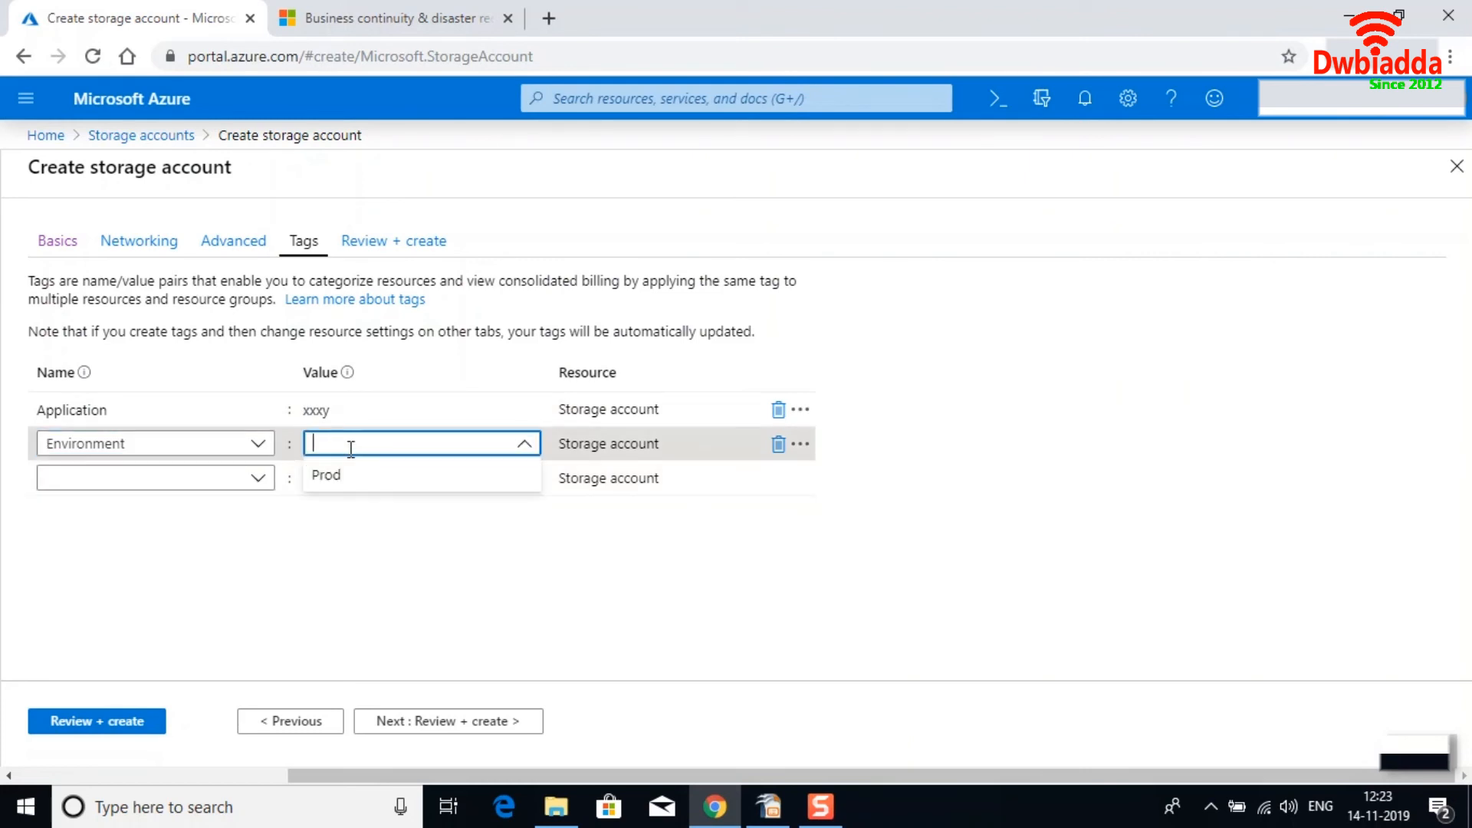
type("QA")
key("BackSpace")
key("BackSpace")
type("pr")
left_click(325, 512)
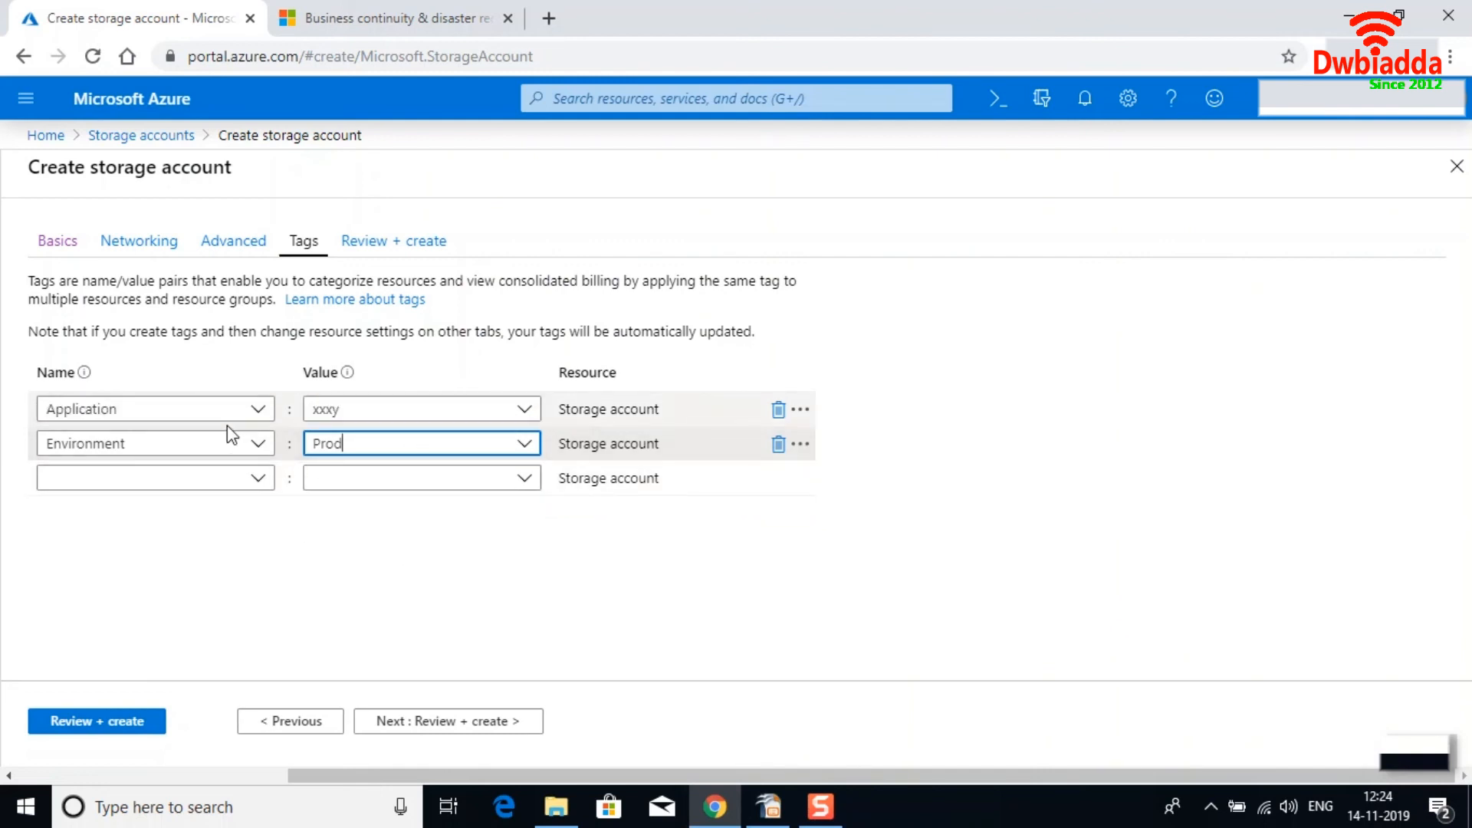
Review and create the storage account, then open the newly deployed resource.
left_click(427, 725)
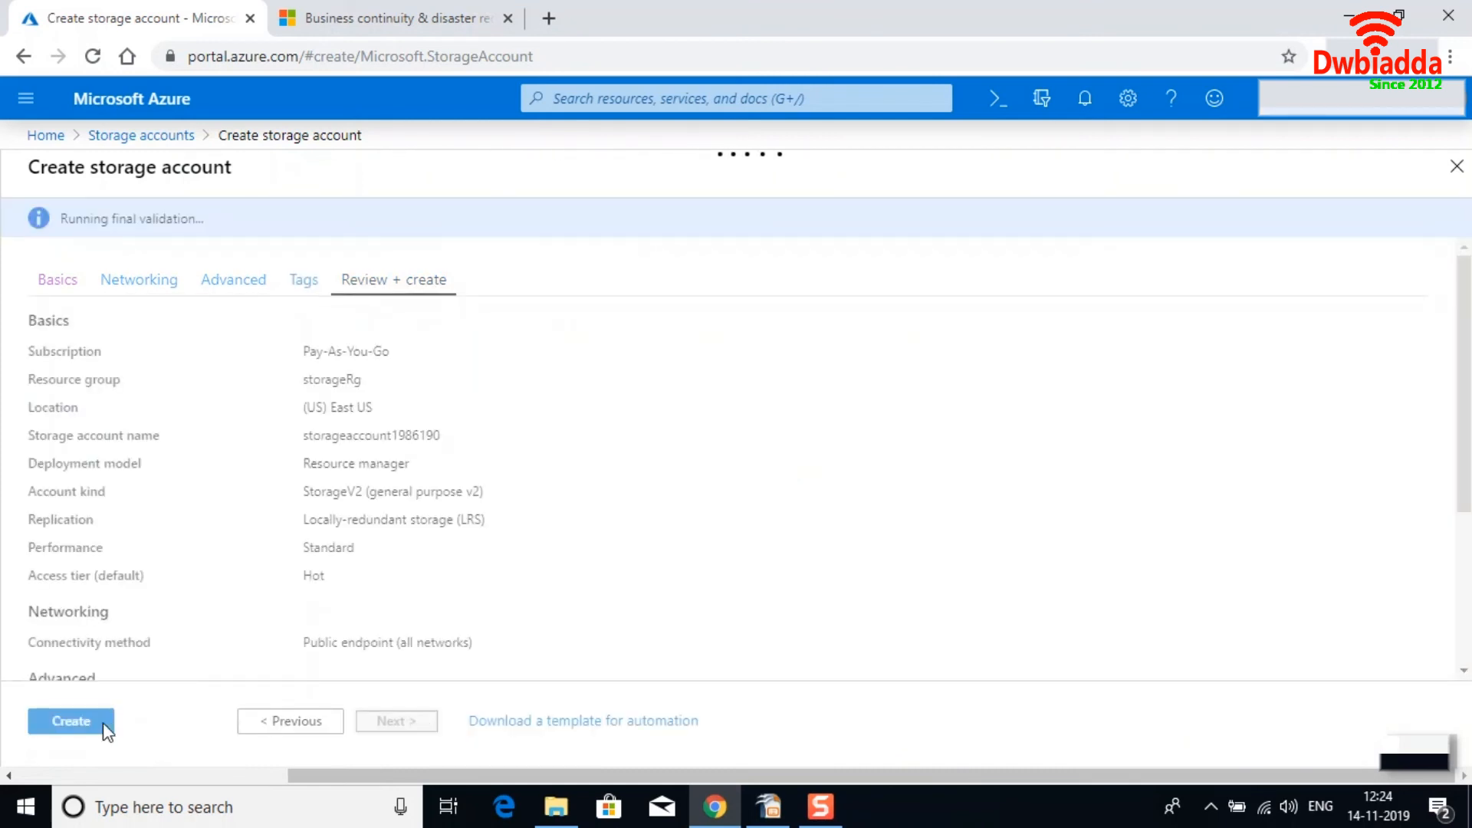
left_click(87, 728)
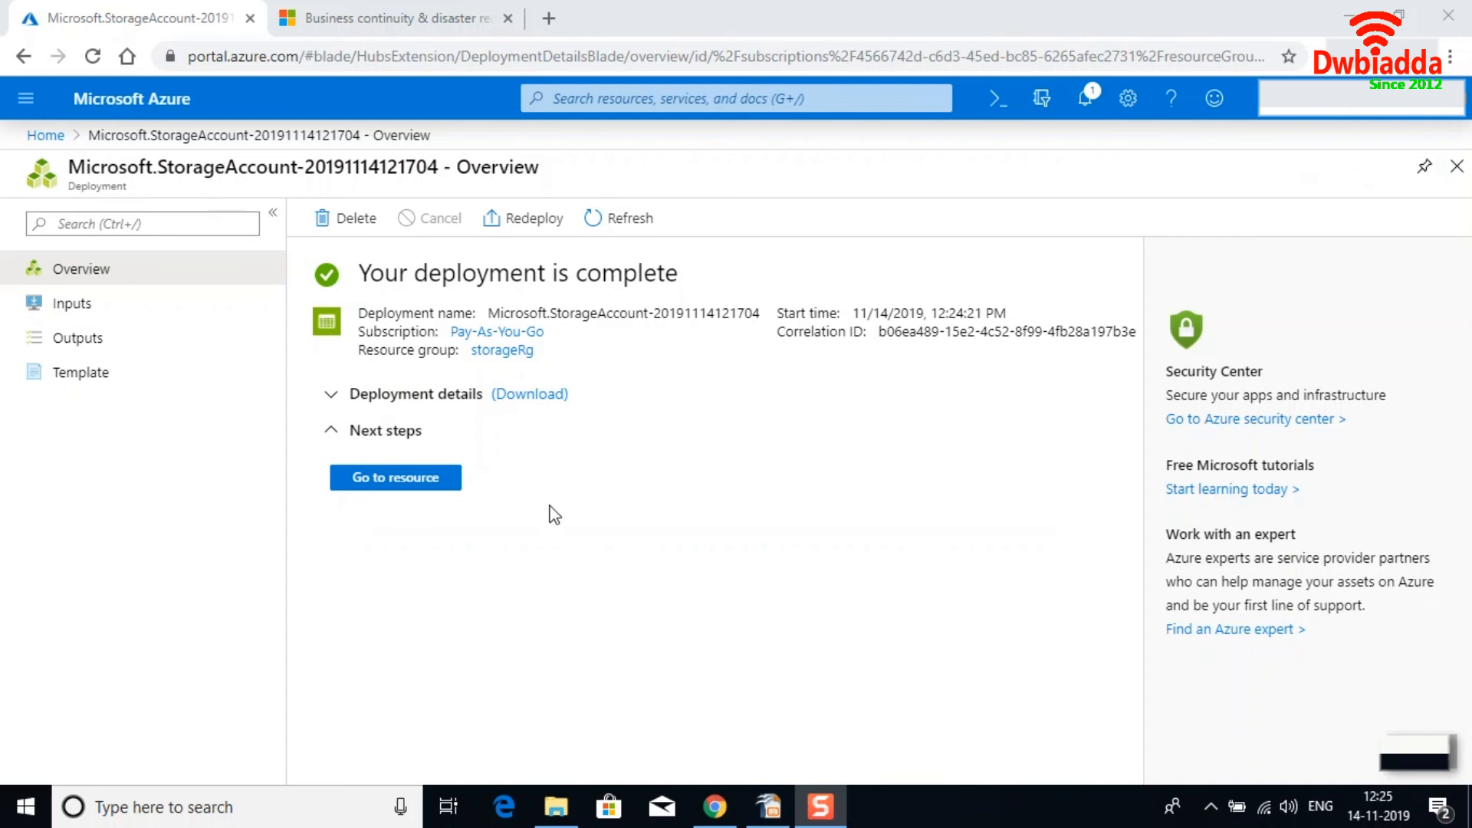
left_click(430, 481)
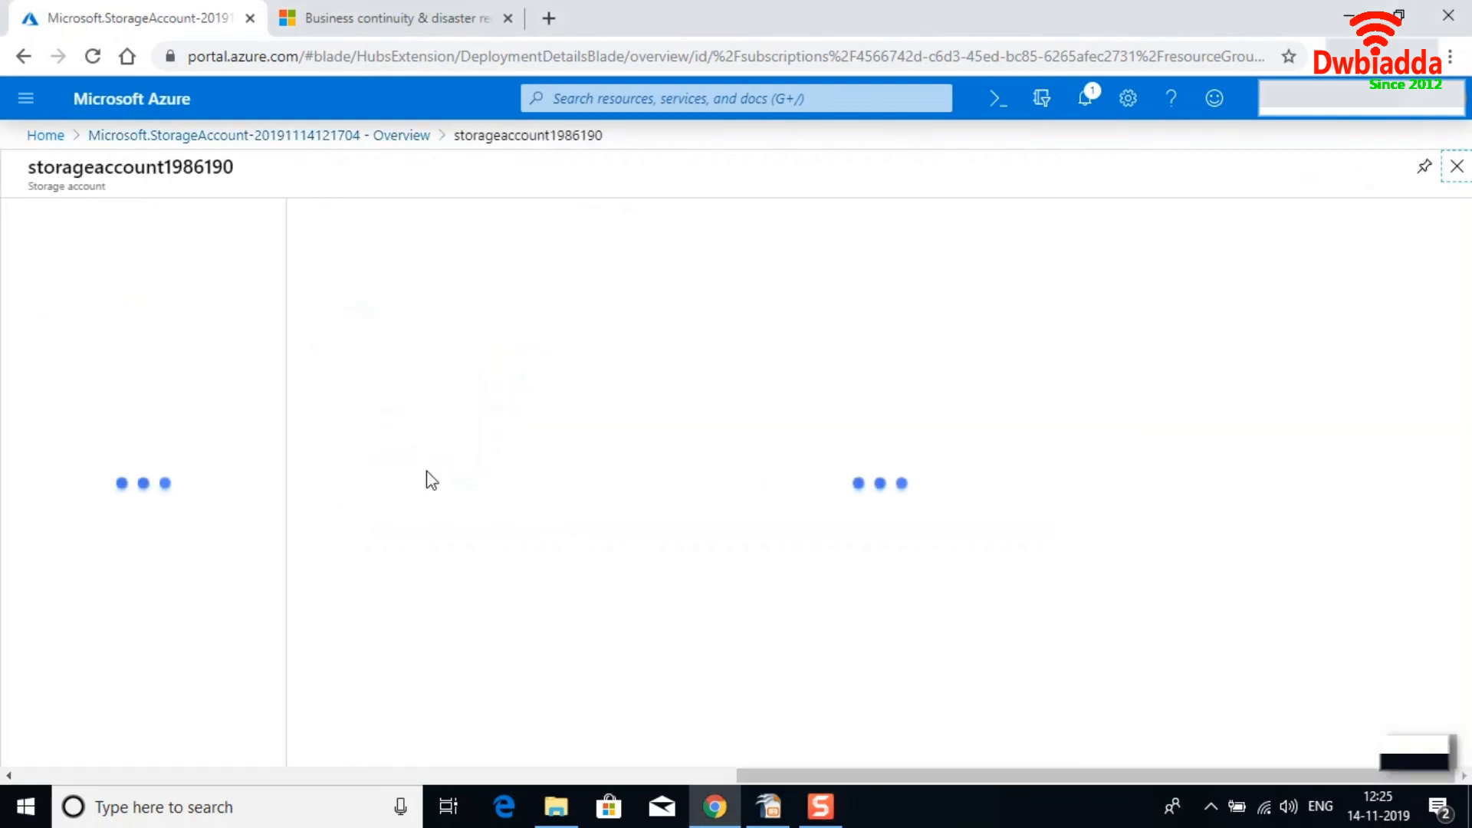